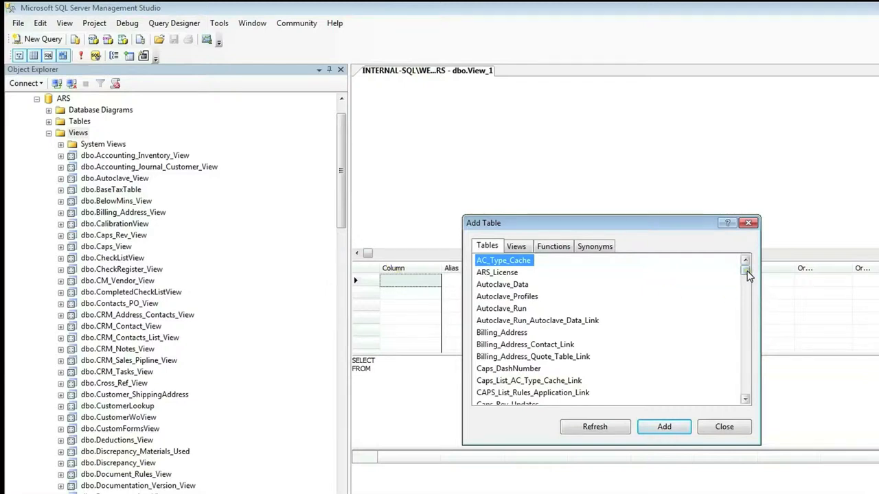
# Add the WorkOrder, WorkOrder_Discrepancy_Link and Discrepancy tables to the new view.
pyautogui.moveTo(748, 275); pyautogui.dragTo(747, 392)
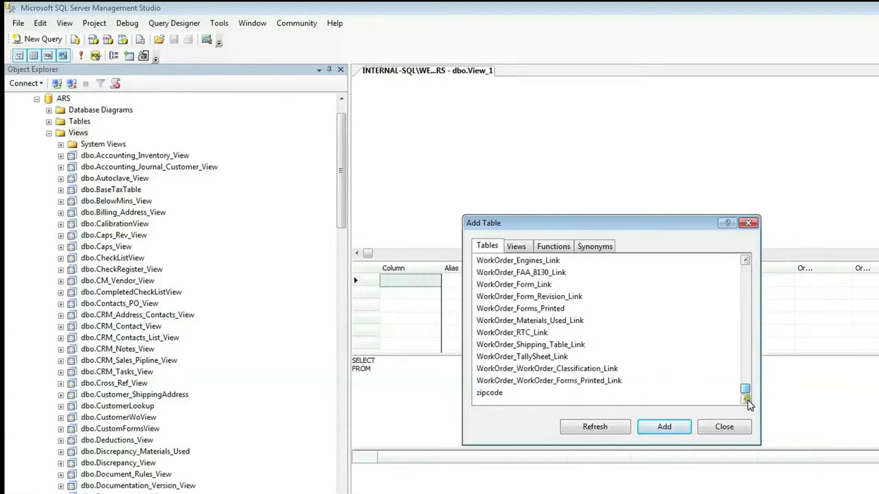
pyautogui.scroll(2, 553, 337)
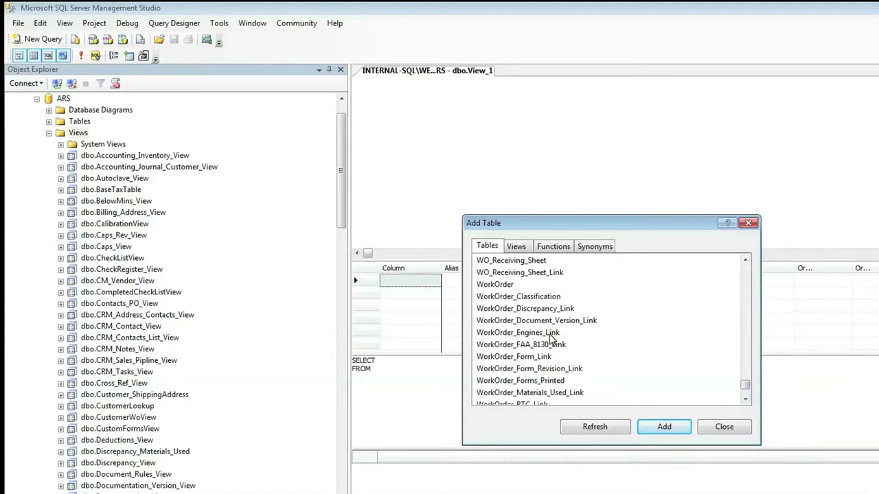
pyautogui.click(511, 285)
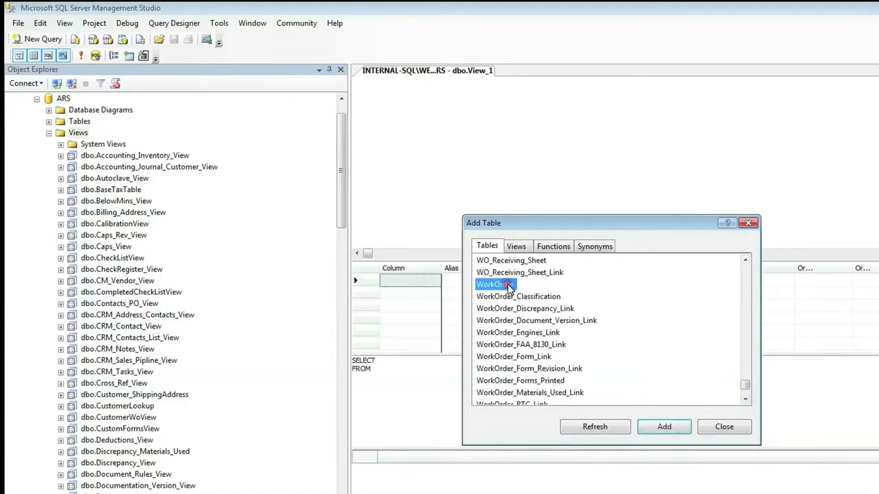
pyautogui.click(664, 427)
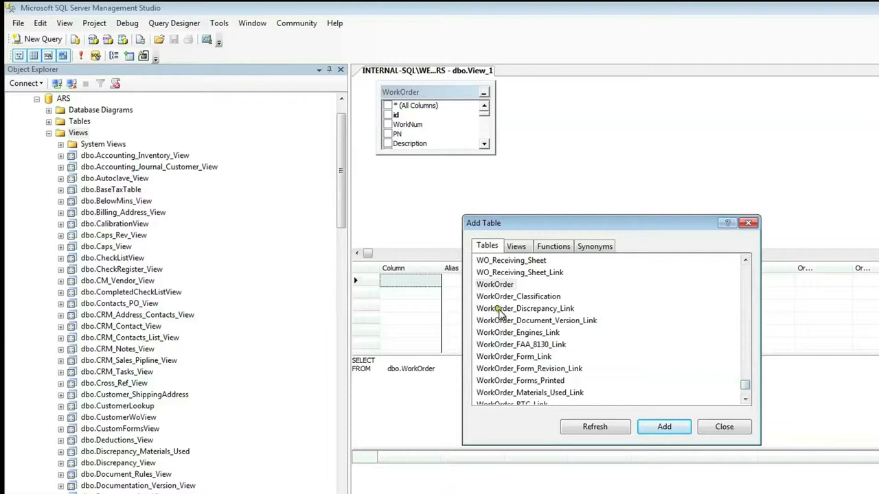
pyautogui.click(552, 314)
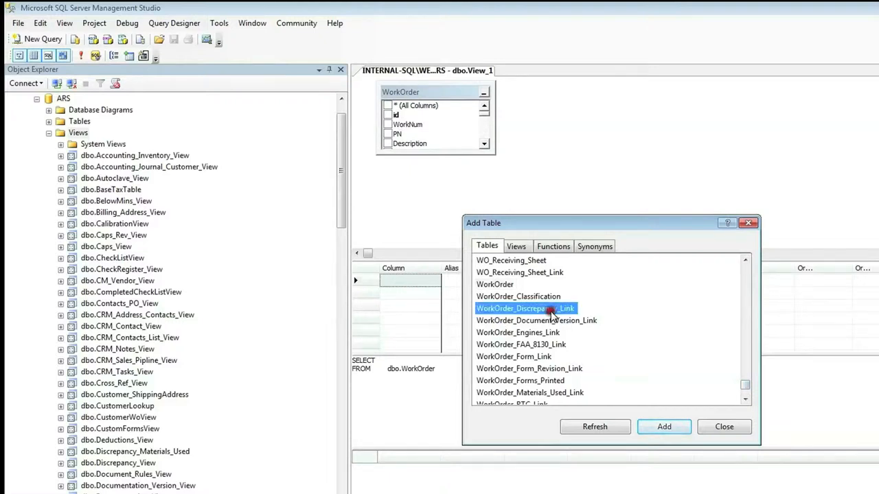
pyautogui.click(674, 429)
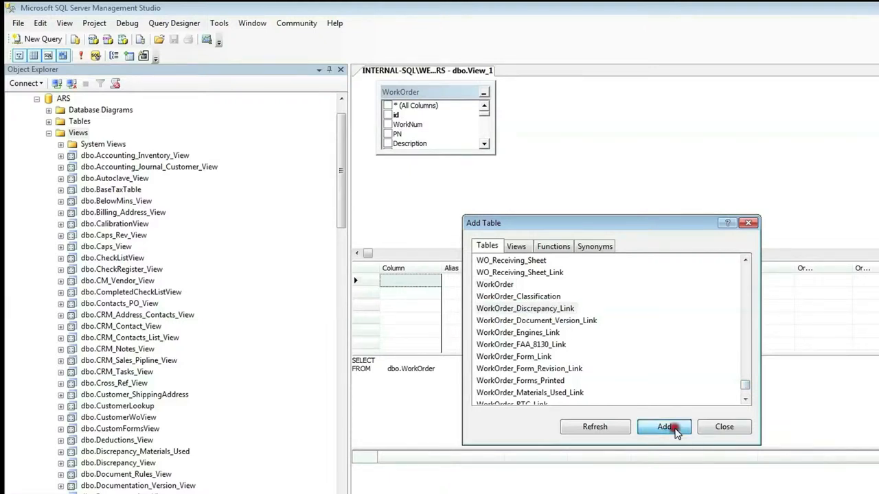
pyautogui.moveTo(742, 390); pyautogui.dragTo(745, 302)
pyautogui.click(497, 321)
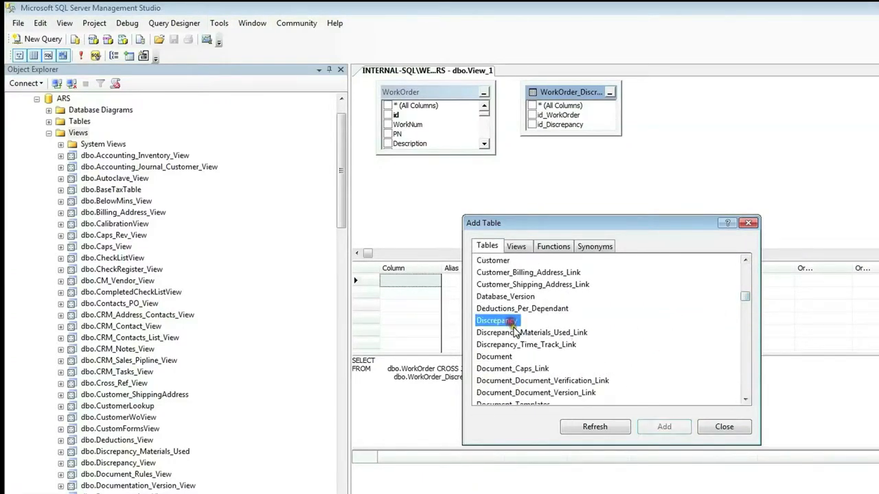
pyautogui.click(663, 426)
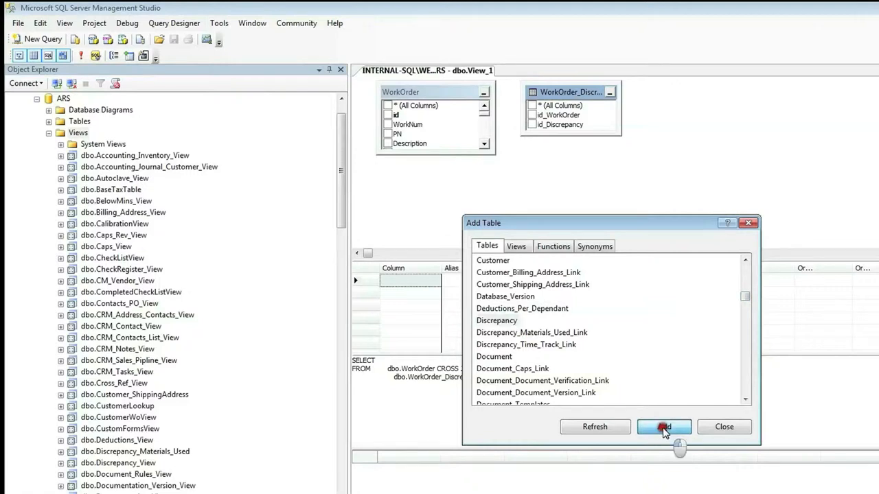
pyautogui.click(725, 428)
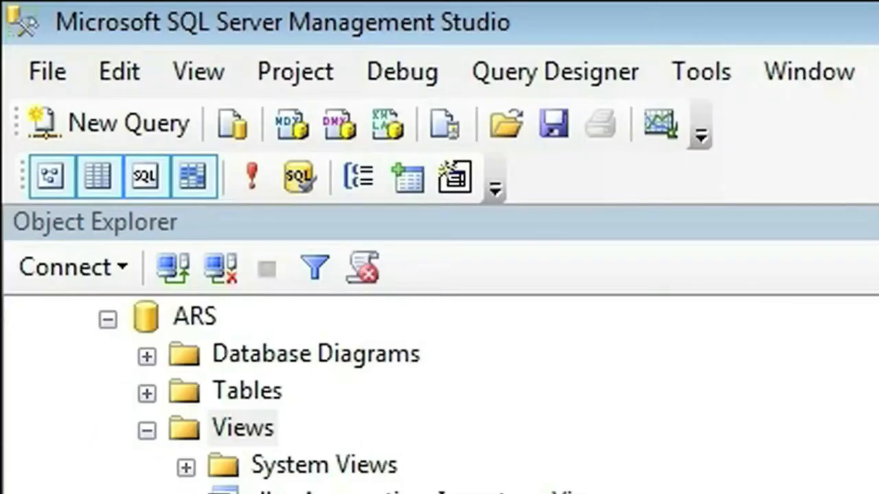
# Save the view under the name Test_Discrepancy and close SQL Server Management Studio.
pyautogui.click(555, 124)
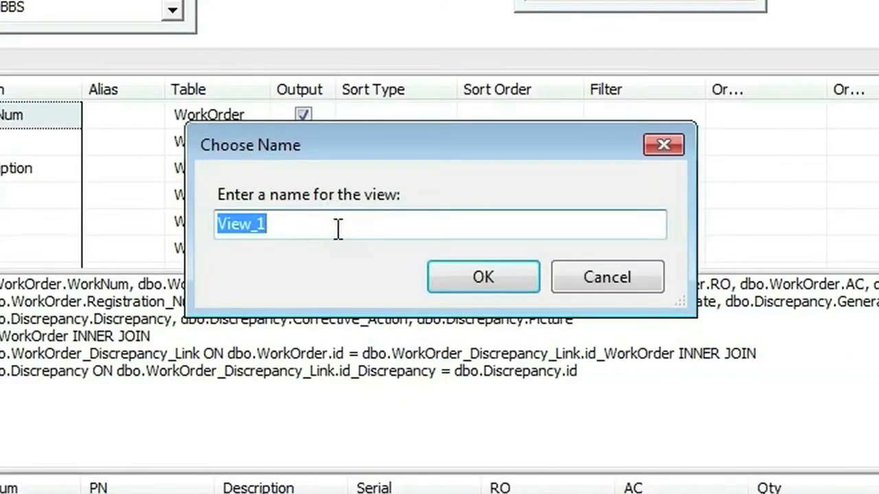
pyautogui.write('Test_Discrepancy')
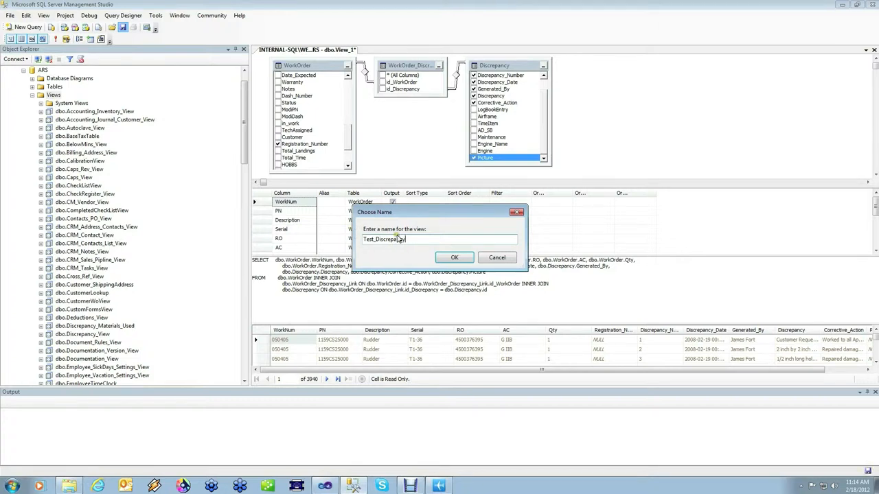
pyautogui.click(459, 259)
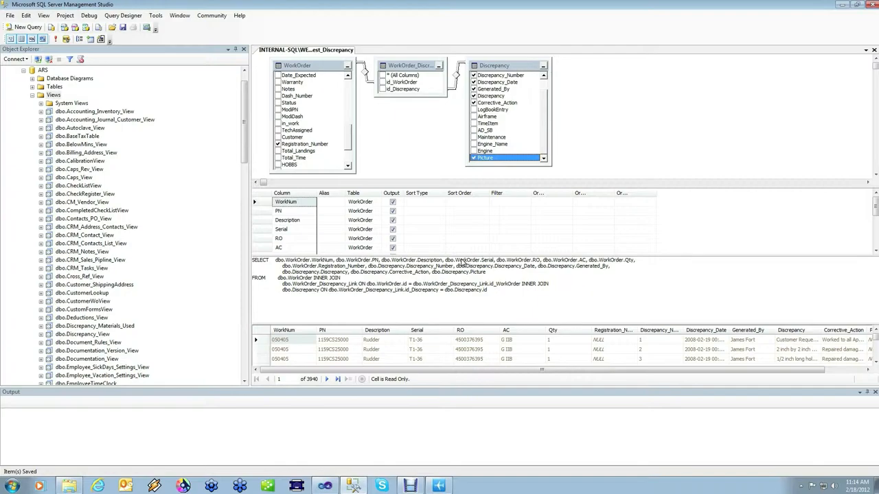
pyautogui.click(874, 5)
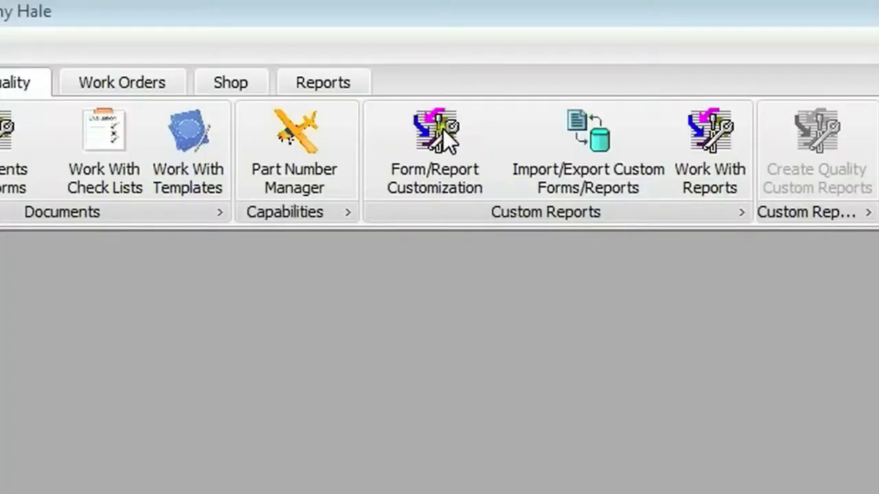
# Open the Form/Report Customization editor and insert a PageHeader band above the detail band of the blank report.
pyautogui.click(294, 46)
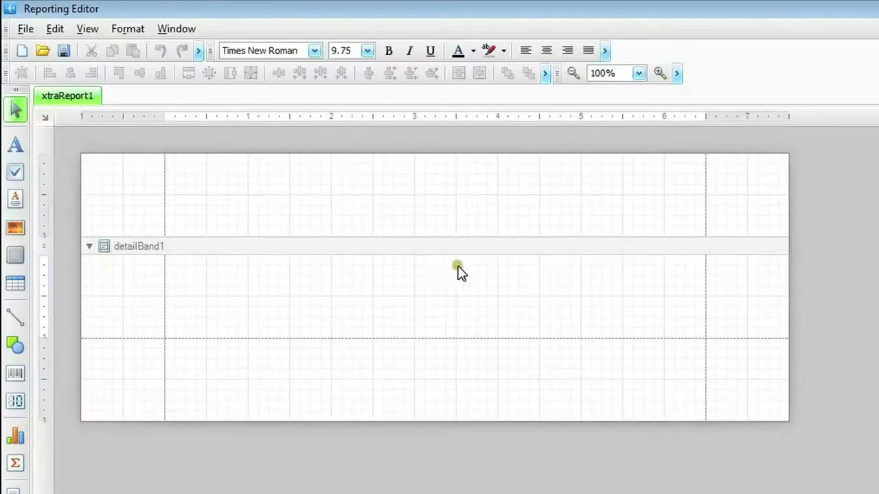
pyautogui.click(476, 248)
pyautogui.rightClick(477, 250)
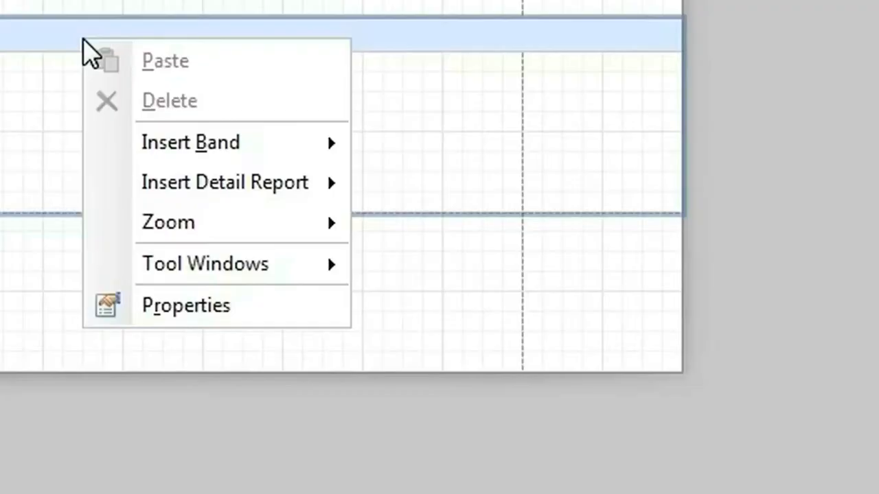
pyautogui.moveTo(190, 143)
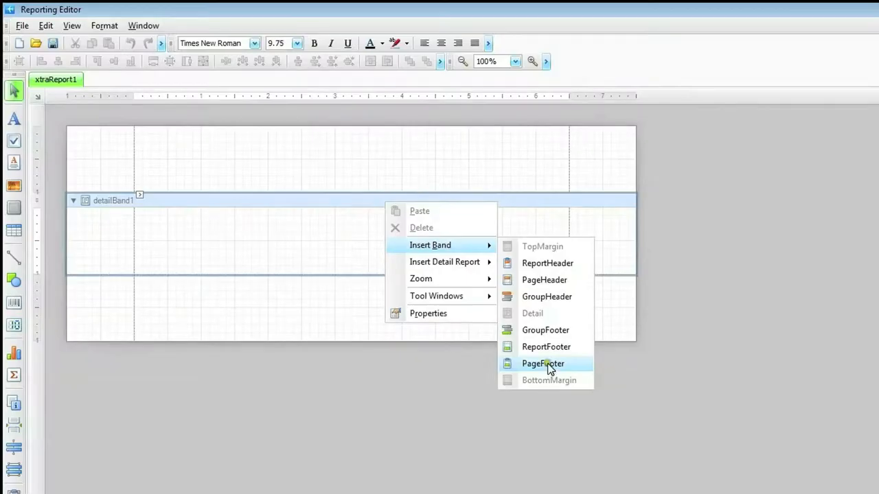
pyautogui.click(553, 281)
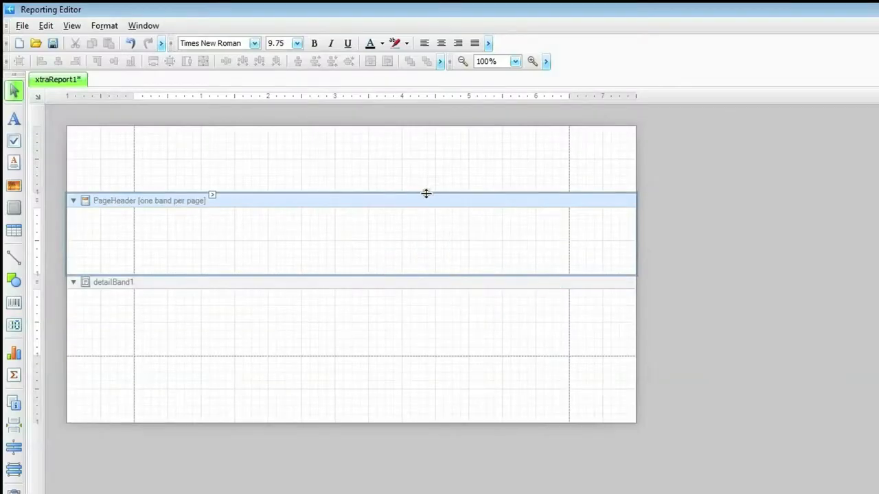
# Reduce the report's top, left and right page margins to about half an inch each.
pyautogui.moveTo(426, 194); pyautogui.dragTo(418, 155)
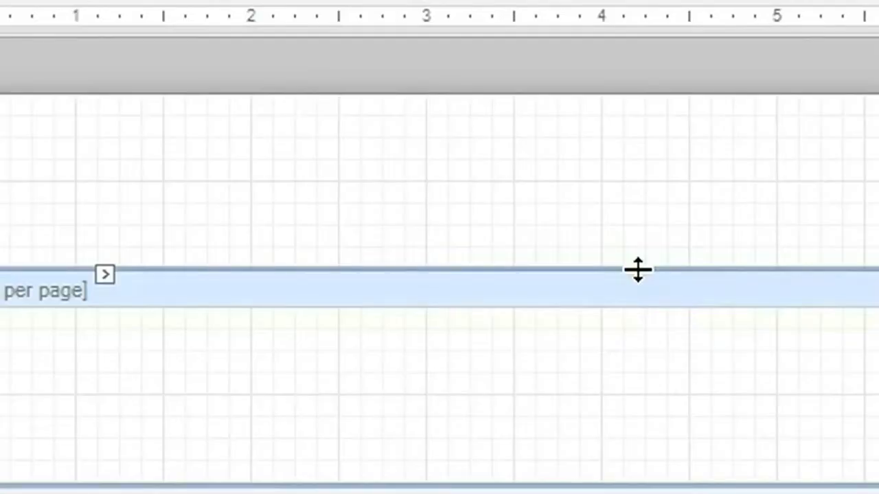
pyautogui.moveTo(638, 270); pyautogui.dragTo(624, 178)
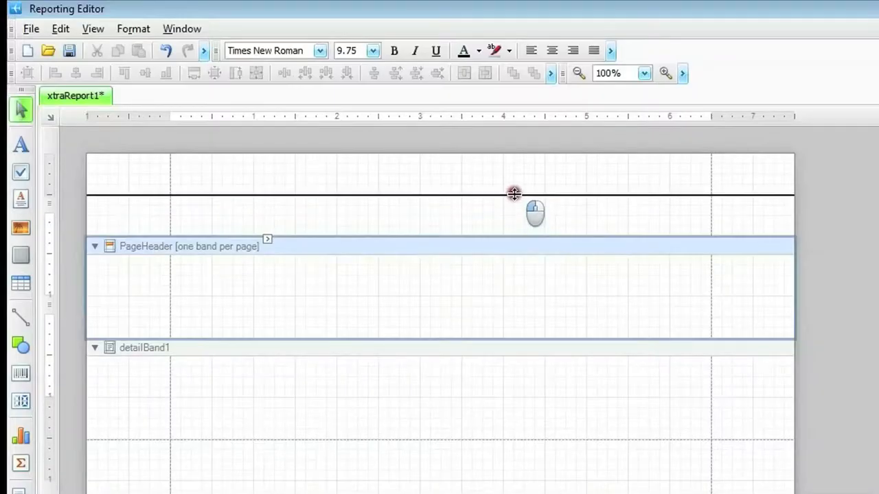
pyautogui.moveTo(513, 194); pyautogui.dragTo(514, 192)
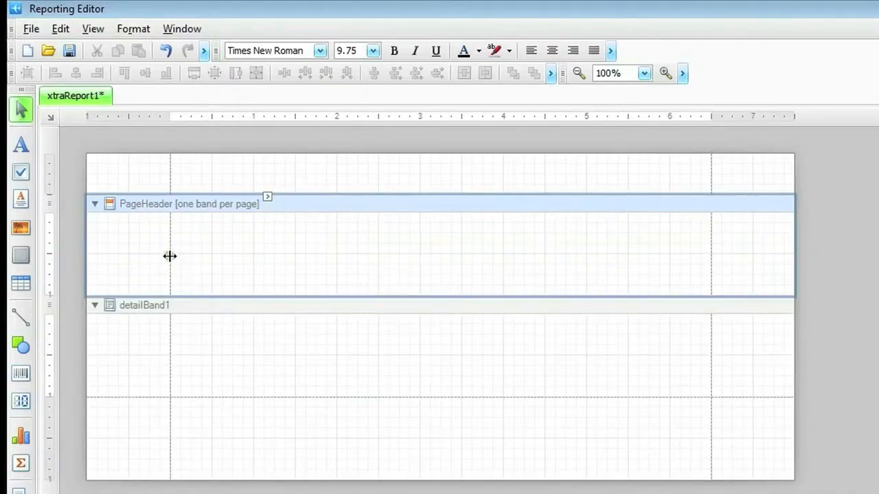
pyautogui.moveTo(172, 254); pyautogui.dragTo(130, 257)
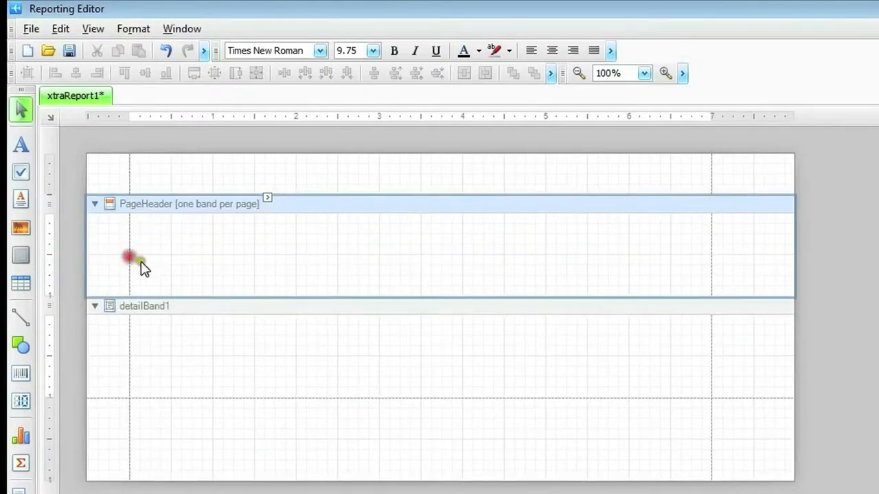
pyautogui.moveTo(712, 269); pyautogui.dragTo(754, 270)
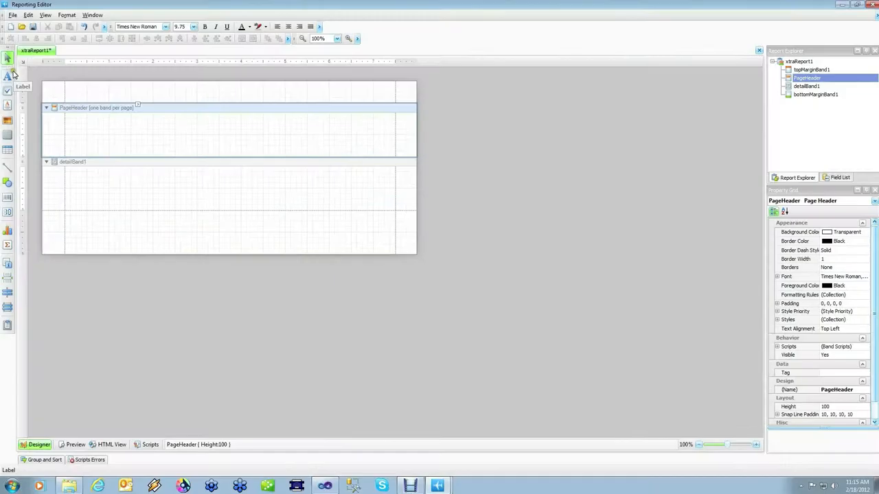
# Add a label across the full width of the PageHeader band with the bold, centred title "Discrepancy Report".
pyautogui.moveTo(23, 144); pyautogui.dragTo(173, 224)
pyautogui.moveTo(89, 119); pyautogui.dragTo(397, 129)
pyautogui.doubleClick(292, 121)
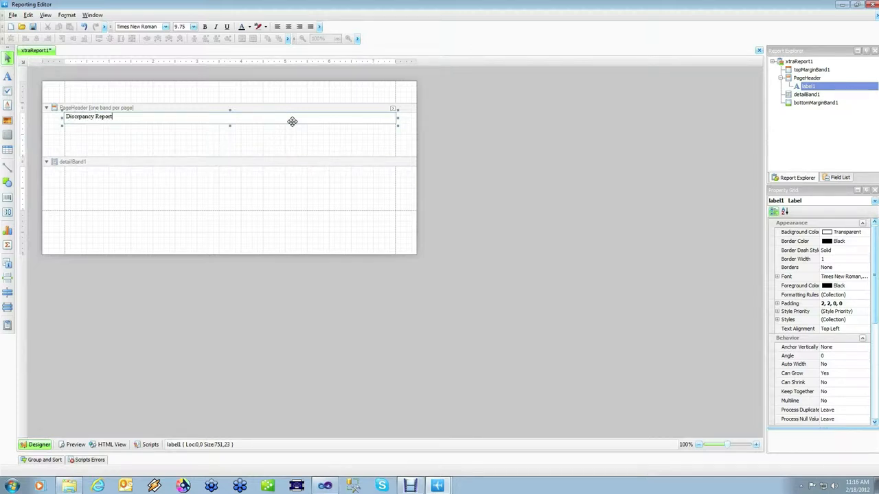
pyautogui.click(224, 145)
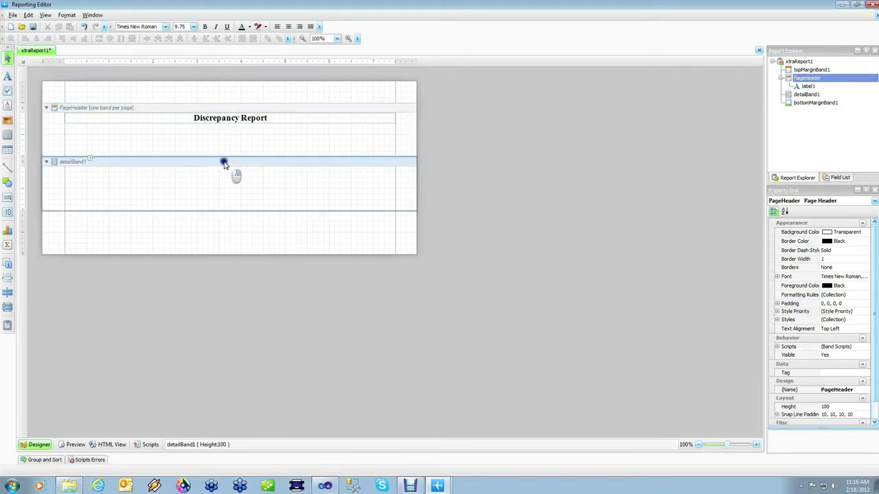
# Insert a GroupHeader band above the detail band and slightly reduce the height of the PageHeader band.
pyautogui.rightClick(224, 162)
pyautogui.moveTo(264, 191)
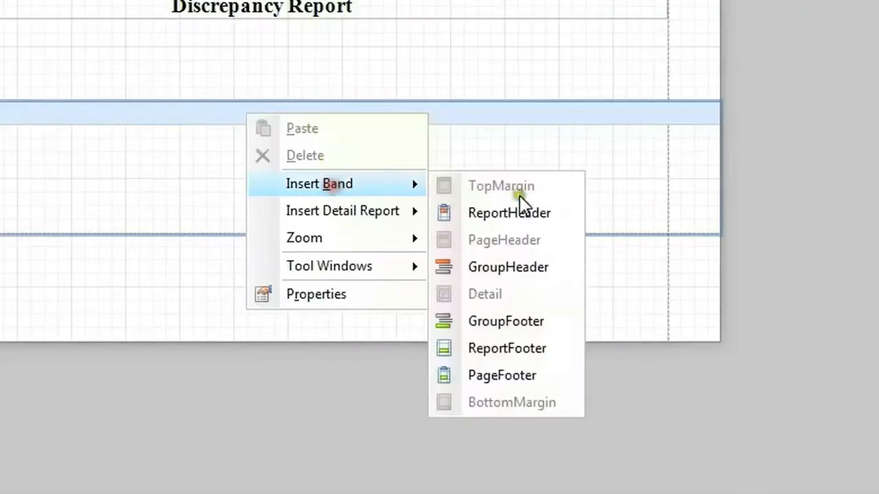
pyautogui.click(535, 269)
pyautogui.moveTo(223, 156); pyautogui.dragTo(223, 151)
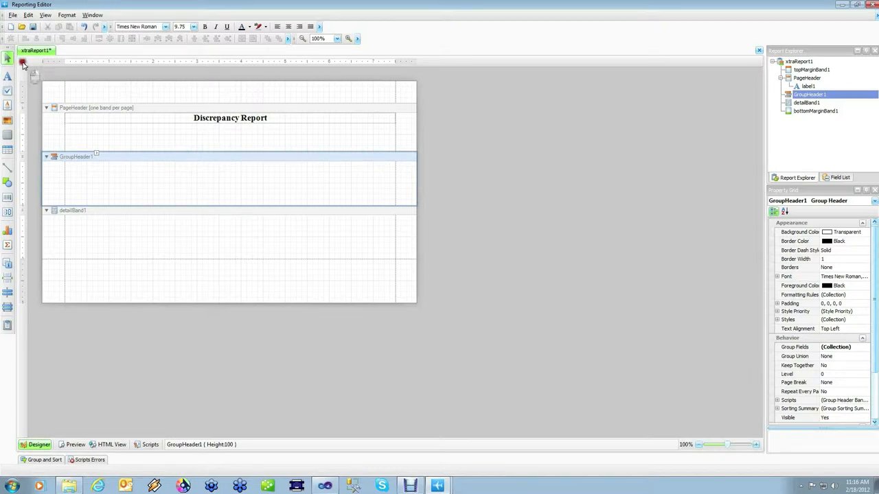
# Bind the report to the Discrepancy_View data source with Test_Discrepancy as data member, and expand that table's fields in the field list.
pyautogui.click(22, 64)
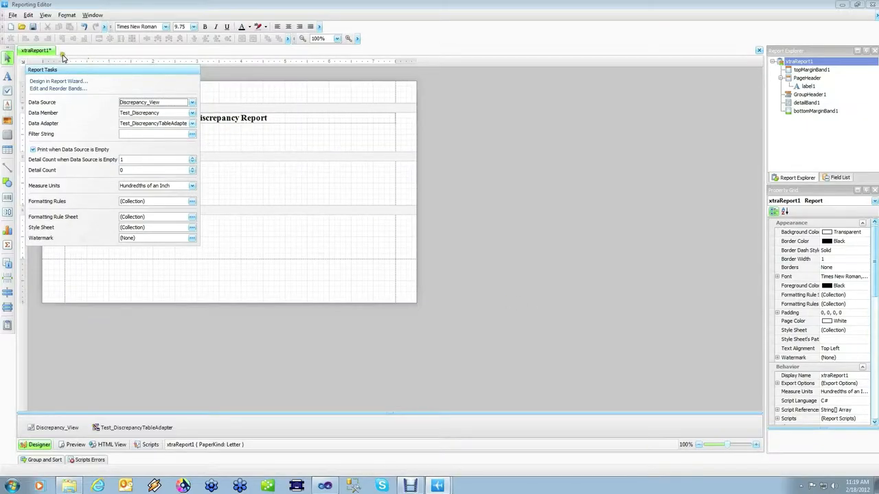
pyautogui.click(25, 64)
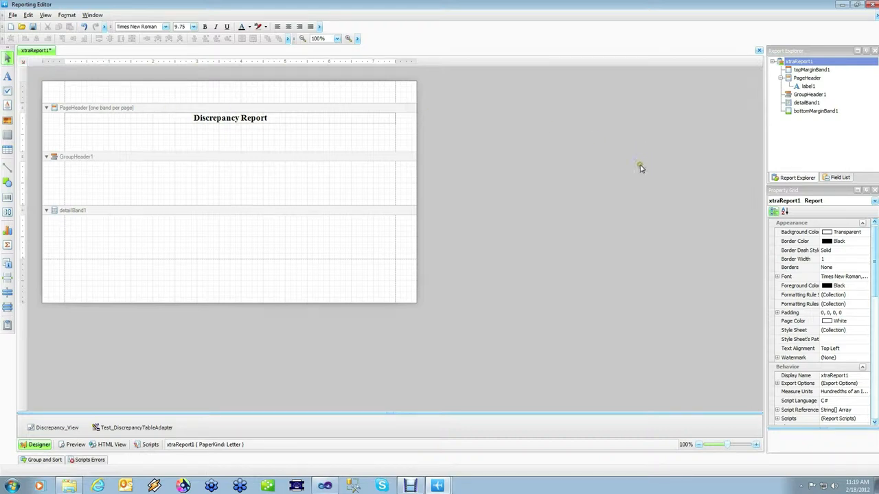
pyautogui.click(834, 180)
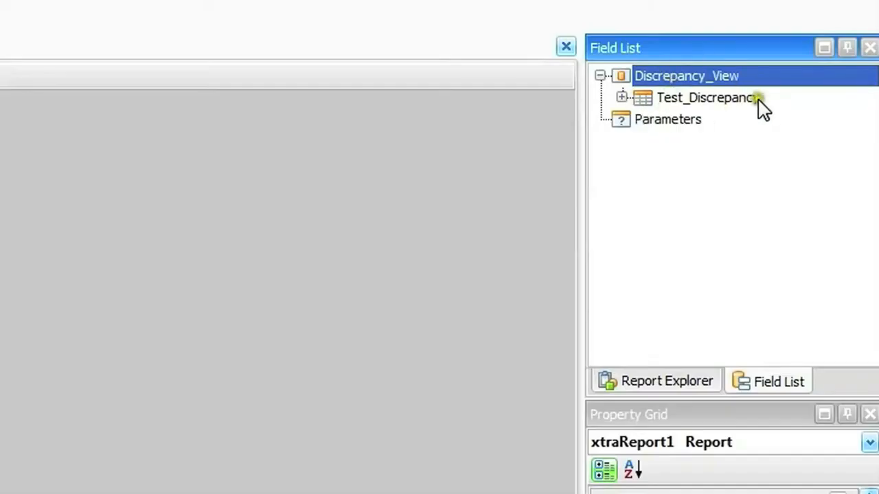
pyautogui.click(621, 97)
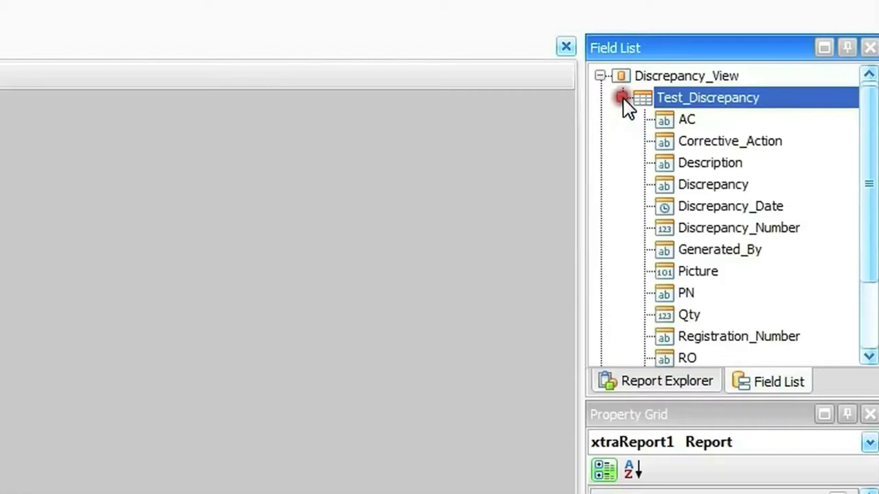
pyautogui.moveTo(871, 166)
pyautogui.mouseDown()
pyautogui.moveTo(869, 235)
pyautogui.moveTo(866, 160)
pyautogui.mouseUp()
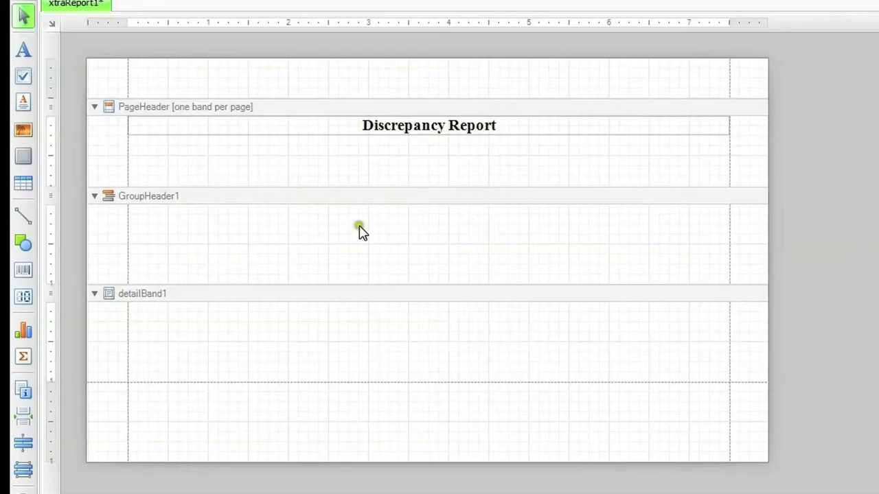
# Add a label reading "Work Order Number" at the left margin of the PageHeader band, directly below the report title.
pyautogui.moveTo(22, 50); pyautogui.dragTo(169, 150)
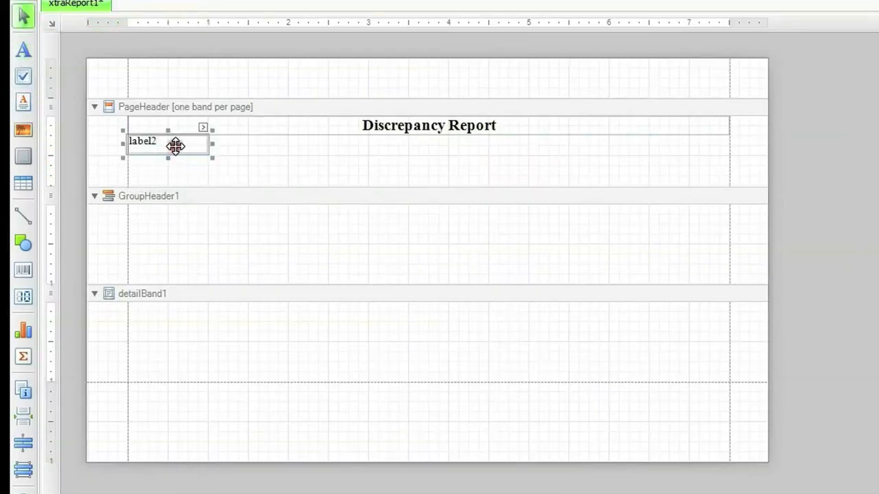
pyautogui.doubleClick(175, 145)
pyautogui.write('Work Order')
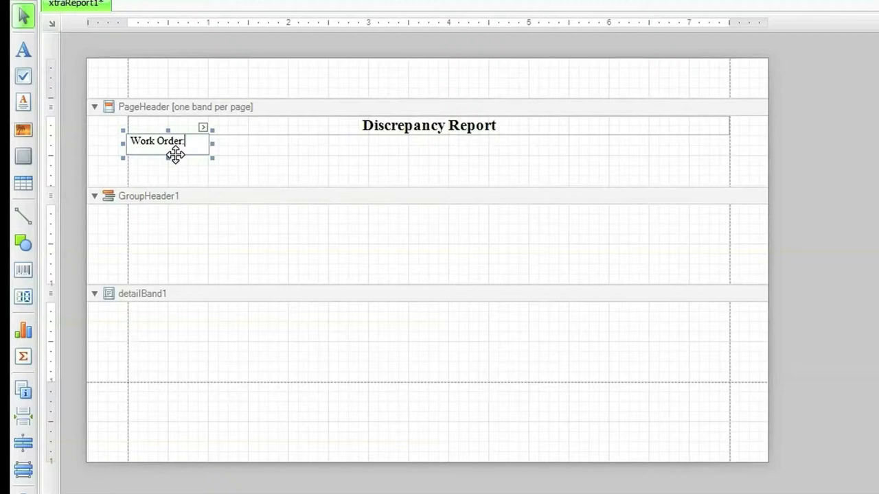
pyautogui.write(' Num')
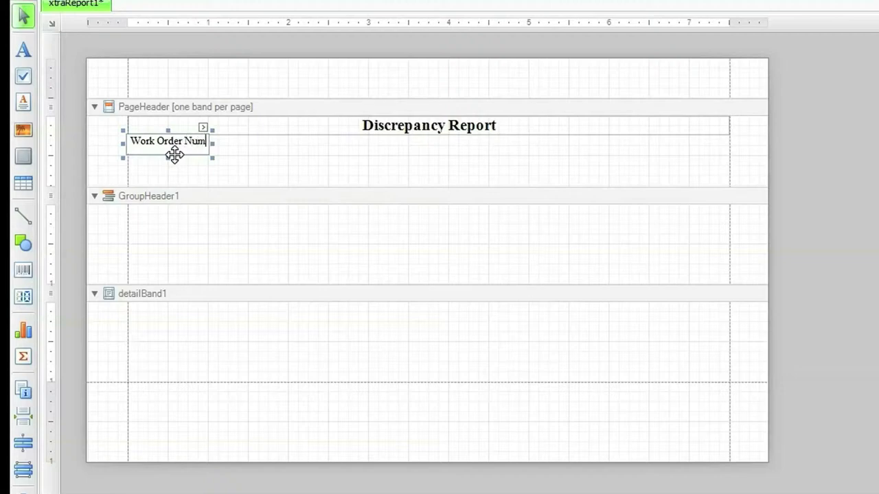
pyautogui.write('ber')
pyautogui.click(186, 167)
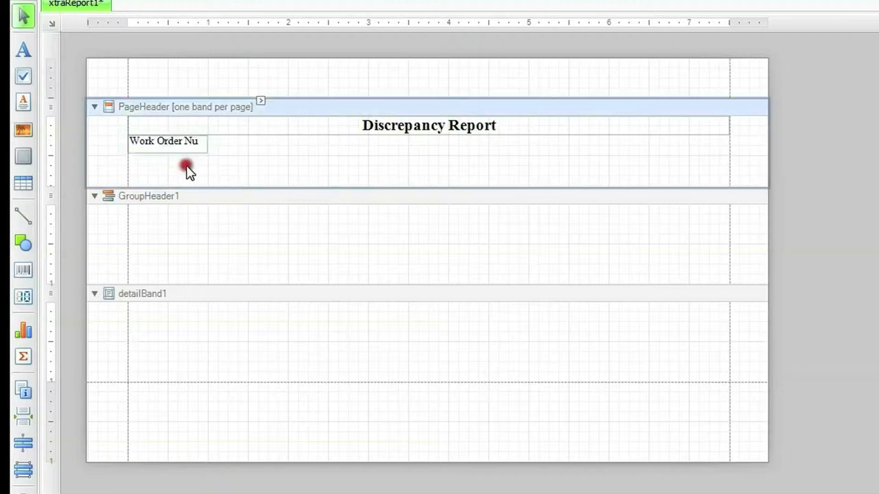
# Widen the "Work Order Number:" label to about 1.5 inches so its full text fits, and slightly reduce its height.
pyautogui.click(208, 147)
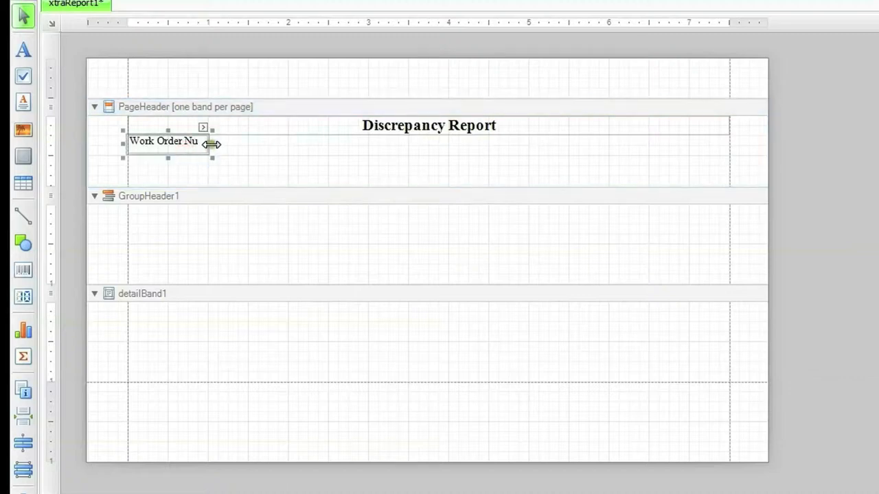
pyautogui.moveTo(213, 144); pyautogui.dragTo(252, 145)
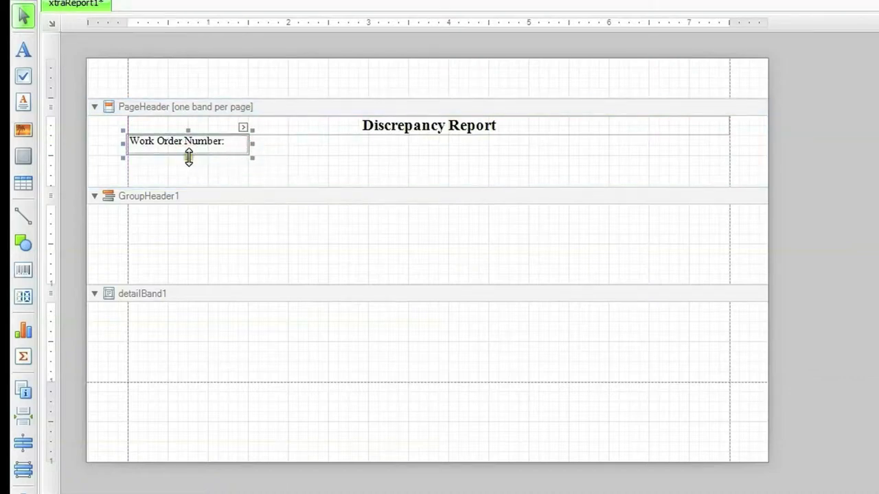
pyautogui.moveTo(187, 158); pyautogui.dragTo(188, 153)
pyautogui.click(214, 168)
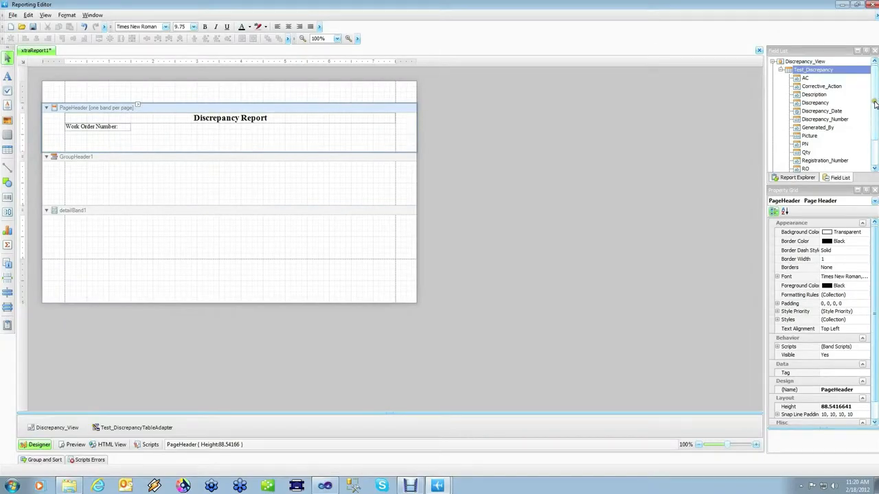
# Place the WorkNum field directly beside the "Work Order Number:" label and shorten the PageHeader band beneath them.
pyautogui.moveTo(874, 103); pyautogui.dragTo(875, 136)
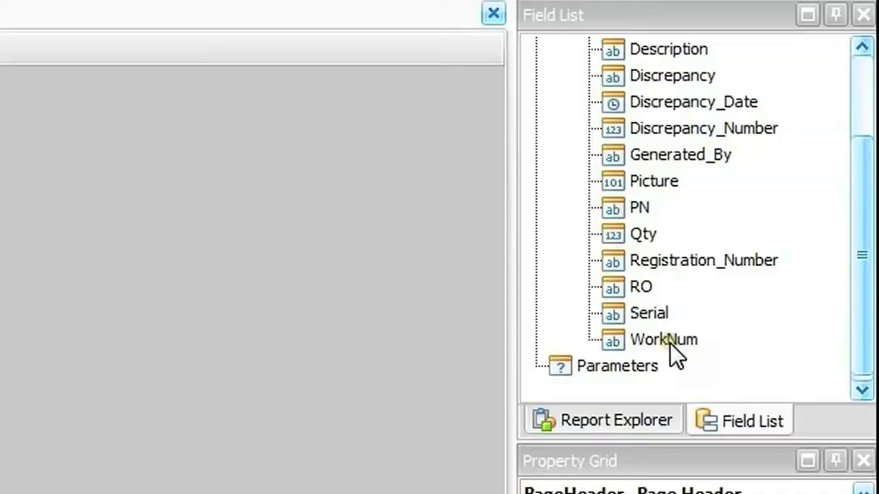
pyautogui.click(814, 153)
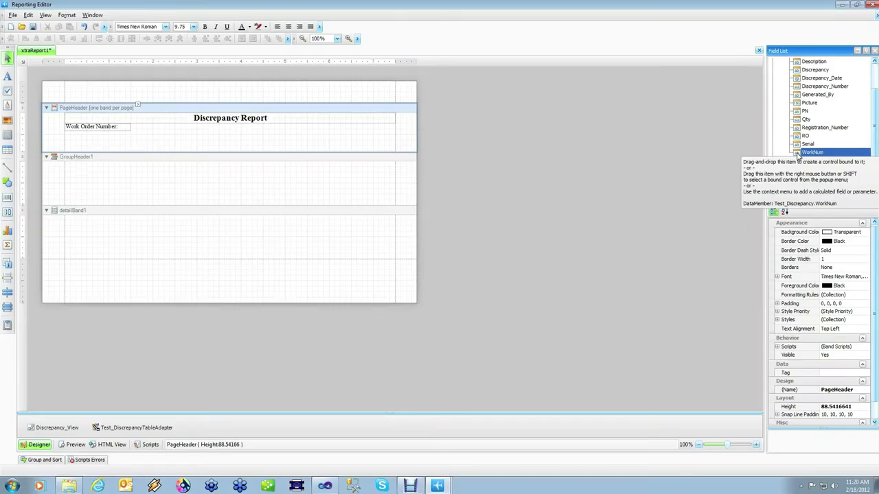
pyautogui.moveTo(797, 155); pyautogui.dragTo(192, 128)
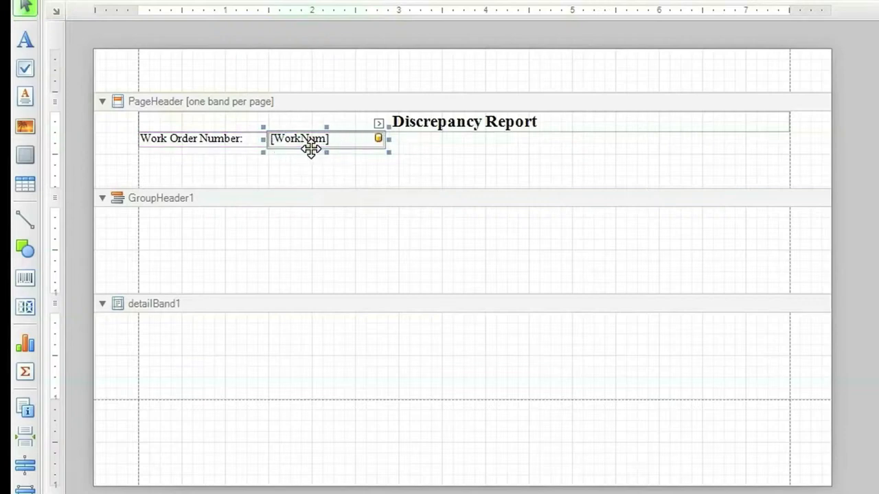
pyautogui.moveTo(385, 188); pyautogui.dragTo(389, 167)
# Add a group field on Discrepancy_Number in ascending order to the GroupHeader1 band.
pyautogui.click(158, 174)
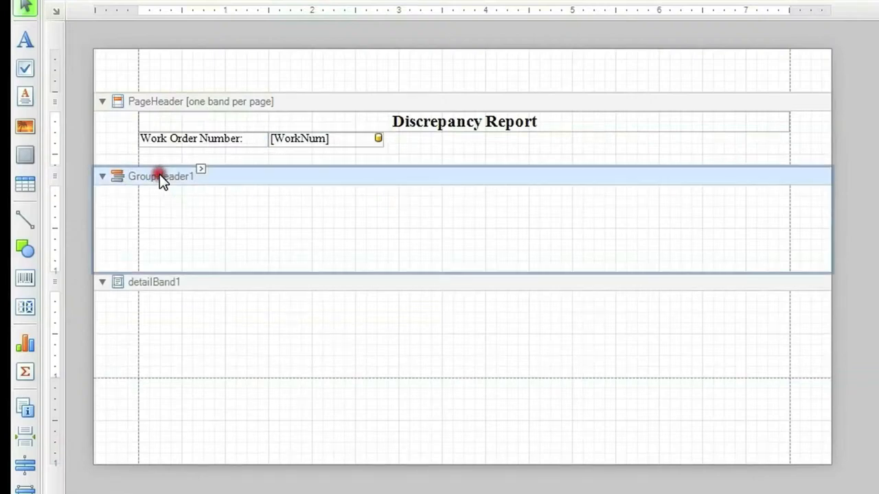
pyautogui.click(200, 169)
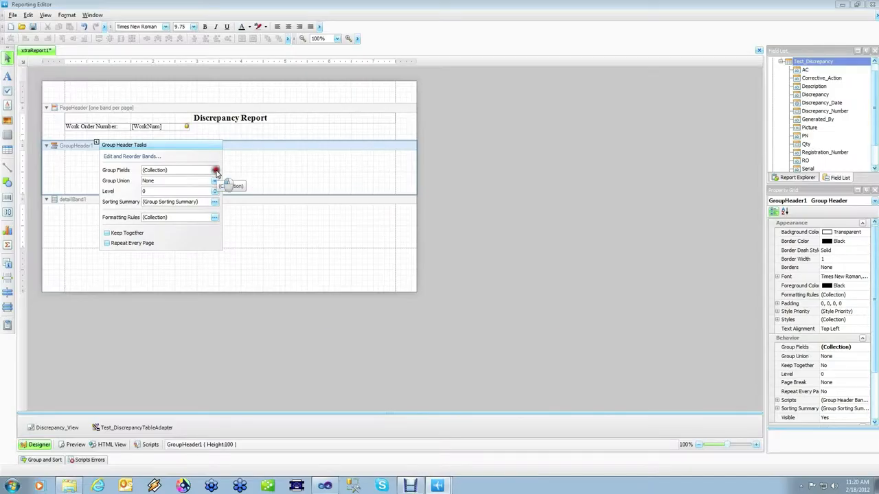
pyautogui.click(433, 225)
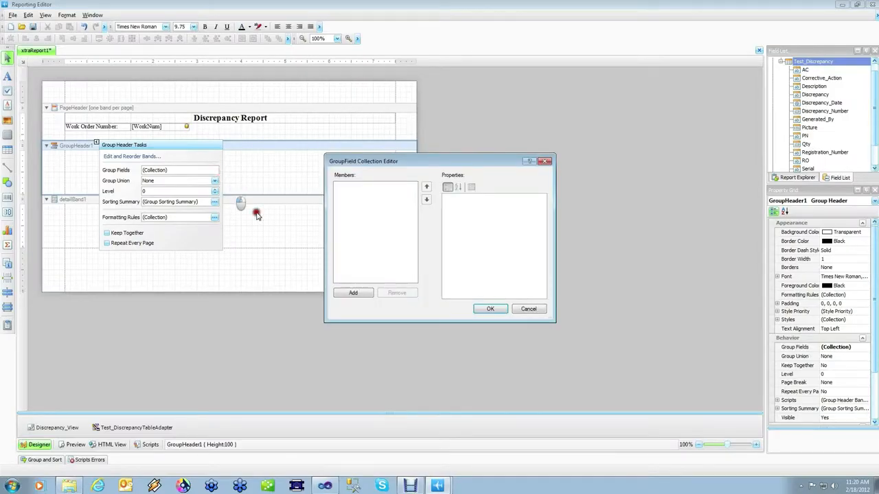
pyautogui.click(365, 296)
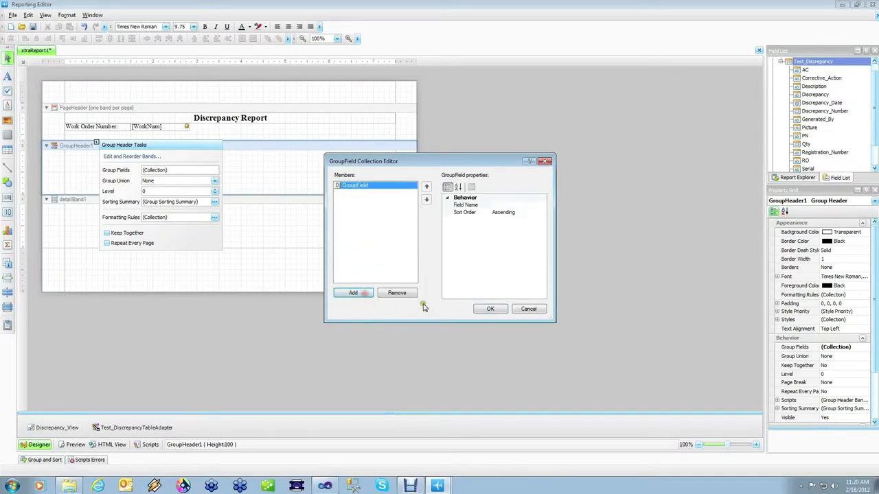
pyautogui.click(509, 206)
pyautogui.click(543, 206)
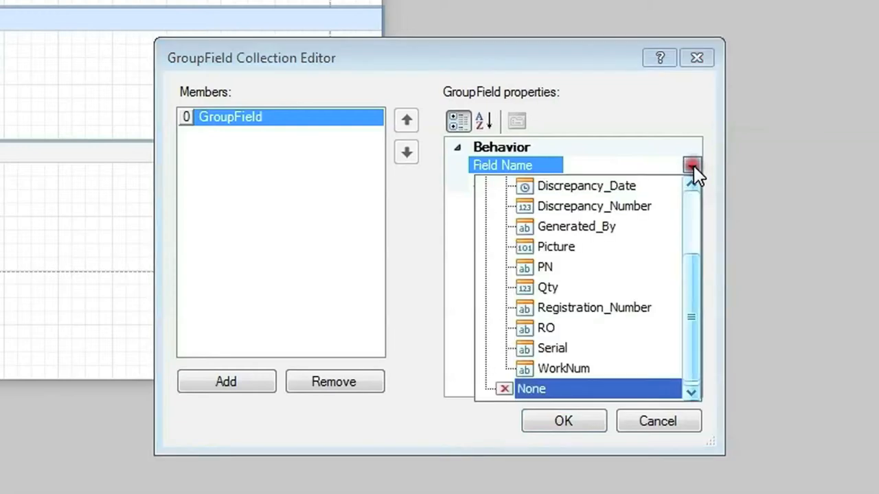
pyautogui.click(542, 254)
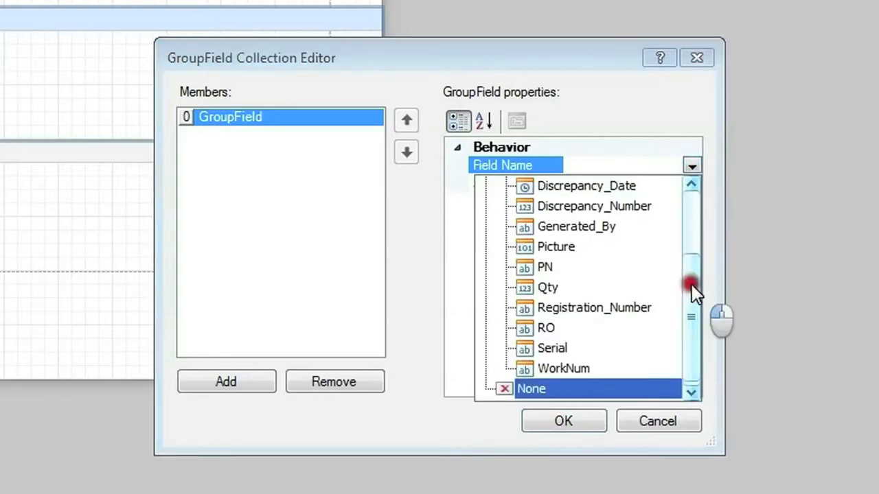
pyautogui.moveTo(691, 285); pyautogui.dragTo(692, 271)
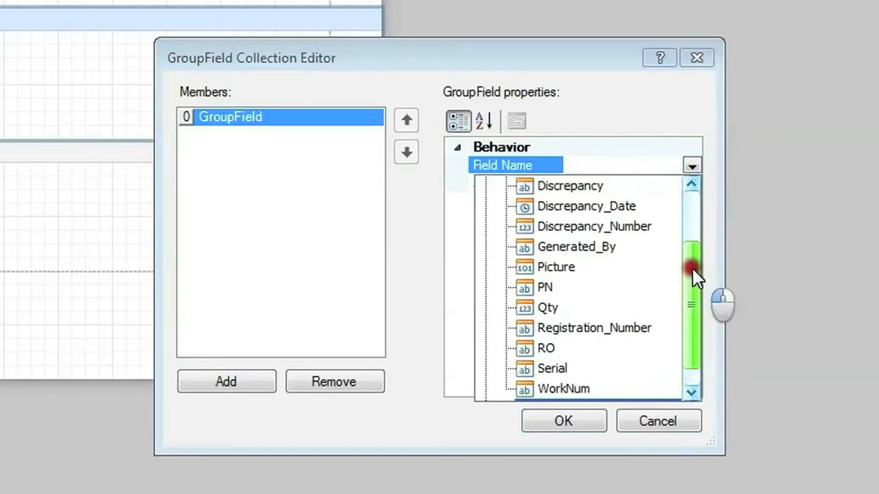
pyautogui.click(630, 226)
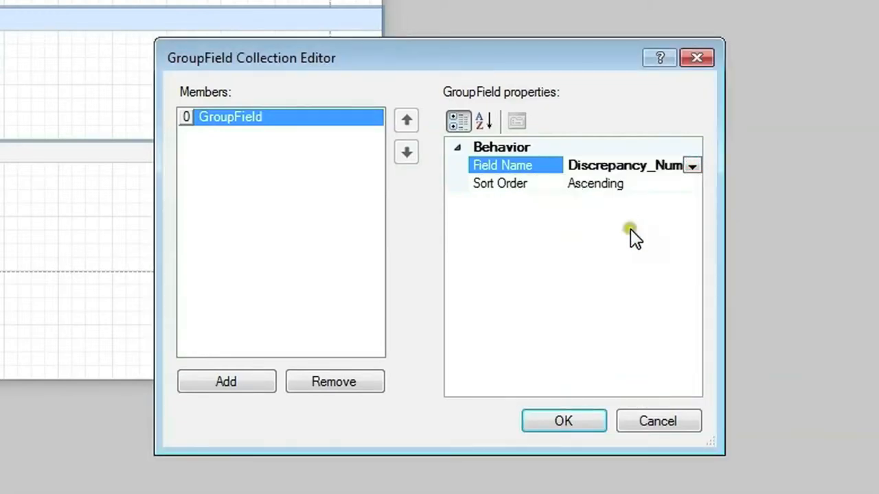
pyautogui.click(574, 423)
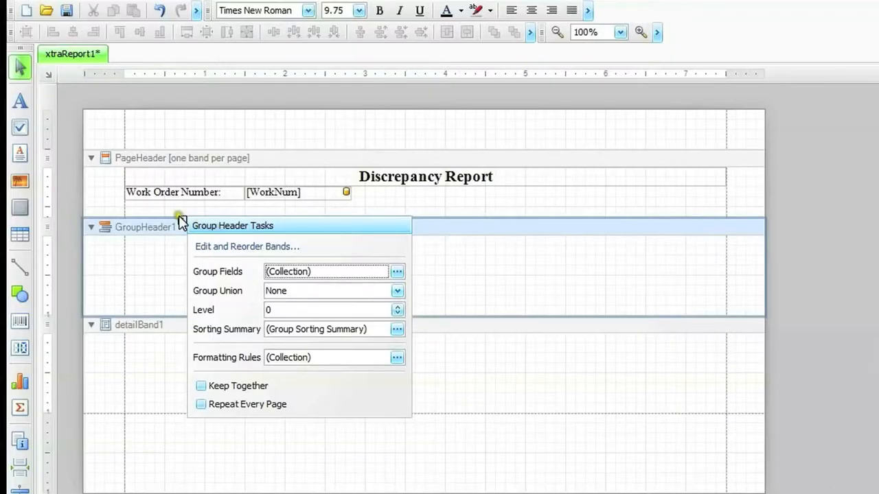
pyautogui.click(180, 220)
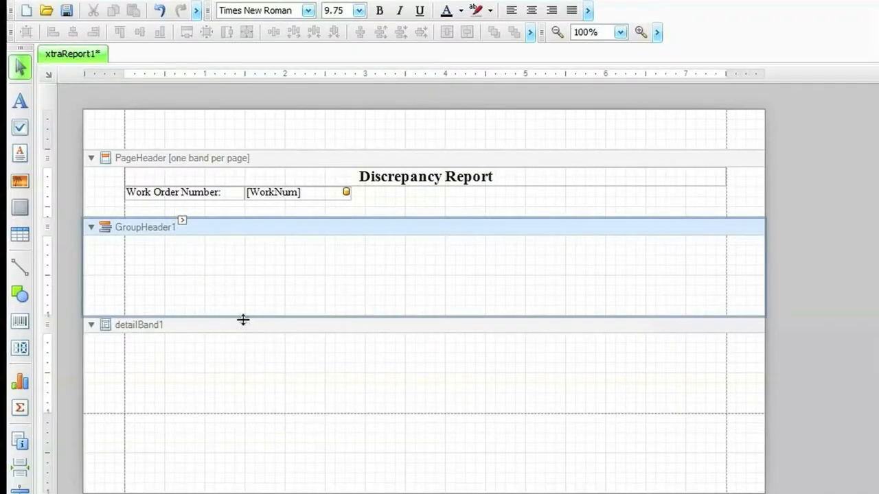
# Add a label reading "Discrepancy Number:" at the left margin of the GroupHeader1 band, sized about 150 by 18.
pyautogui.moveTo(20, 102); pyautogui.dragTo(167, 248)
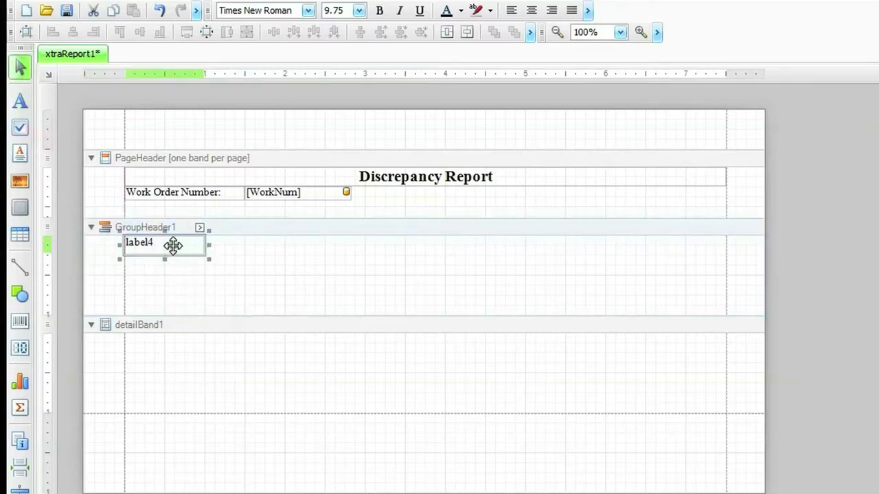
pyautogui.doubleClick(172, 244)
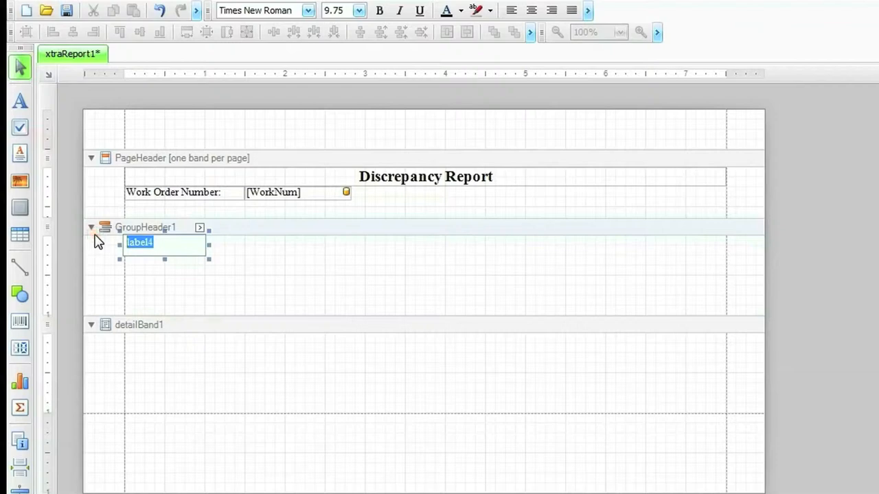
pyautogui.write('Discrepa')
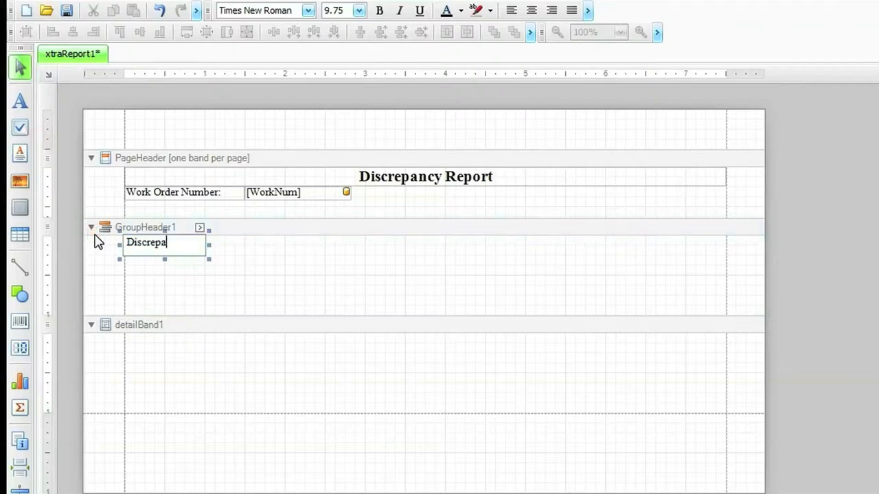
pyautogui.write('ncy Num')
pyautogui.write('ber:')
pyautogui.click(187, 285)
pyautogui.click(186, 244)
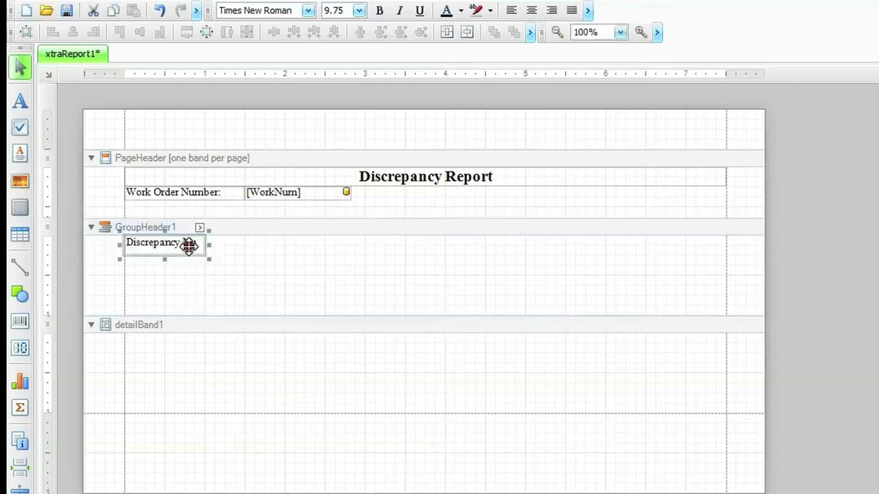
pyautogui.moveTo(206, 246); pyautogui.dragTo(244, 248)
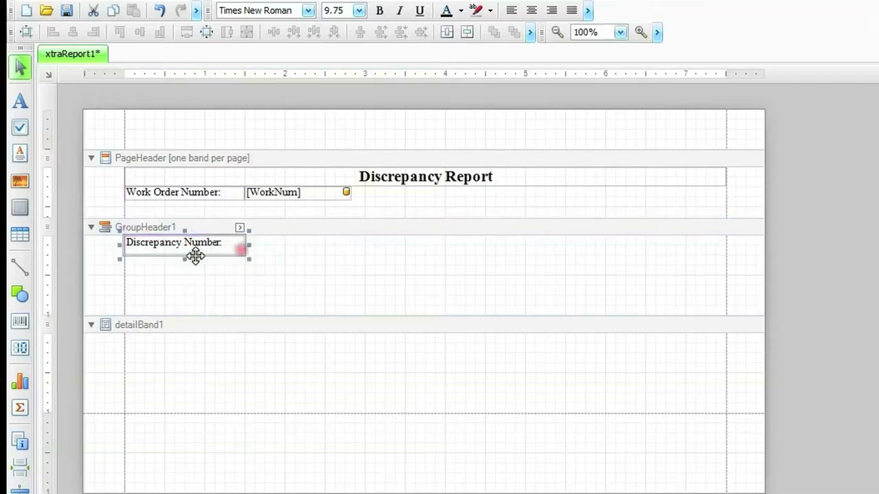
pyautogui.click(183, 258)
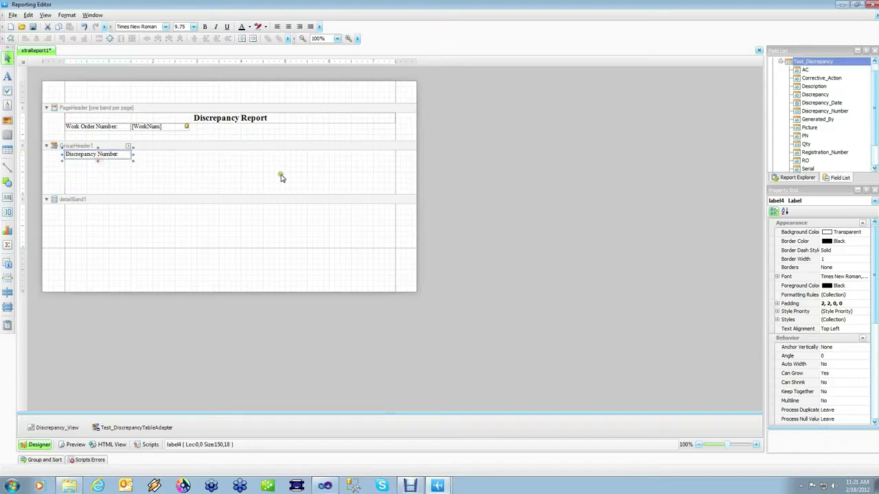
# Place the Discrepancy_Number field directly beside the "Discrepancy Number:" label and shorten the GroupHeader1 band to fit closely around them.
pyautogui.moveTo(831, 115); pyautogui.dragTo(156, 157)
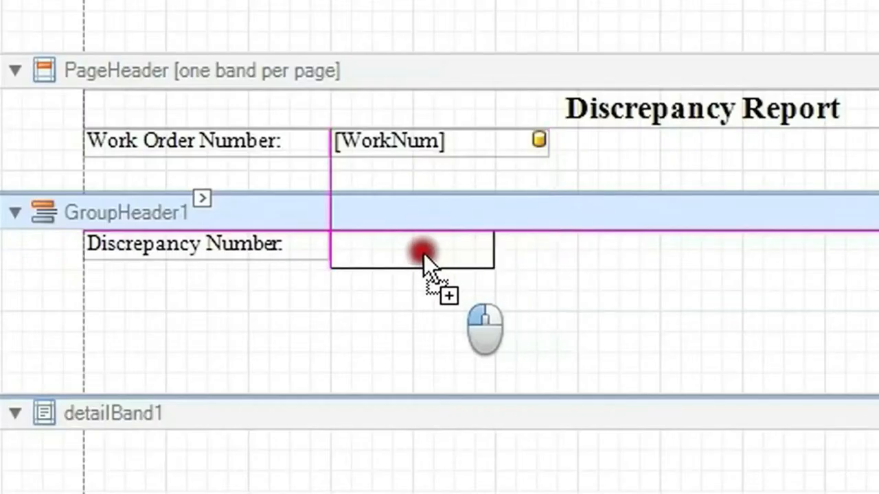
pyautogui.moveTo(424, 258); pyautogui.dragTo(424, 258)
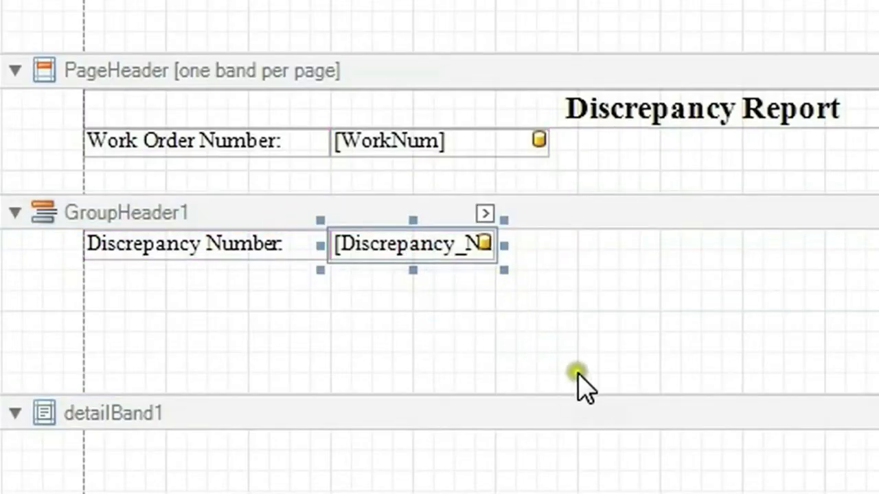
pyautogui.moveTo(627, 394); pyautogui.dragTo(628, 297)
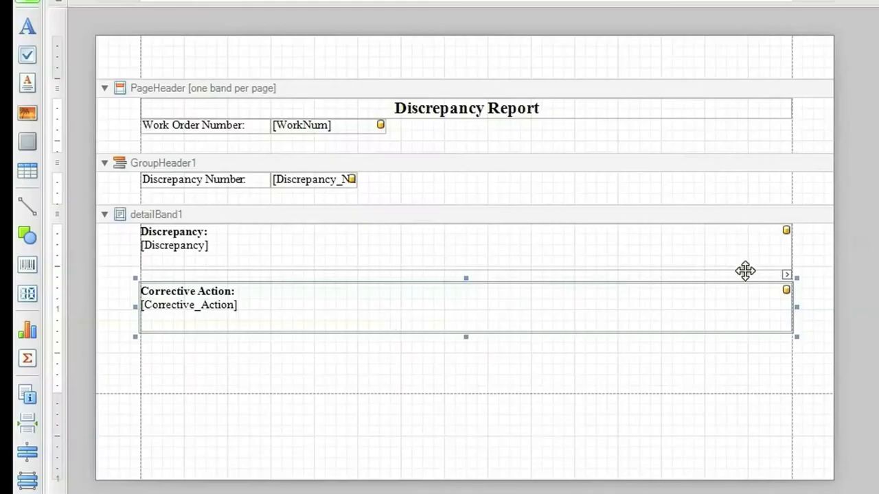
# Narrow the Discrepancy and Corrective Action boxes in the detail band to the same width of about 5 inches.
pyautogui.click(727, 254)
pyautogui.moveTo(796, 247); pyautogui.dragTo(494, 254)
pyautogui.click(542, 302)
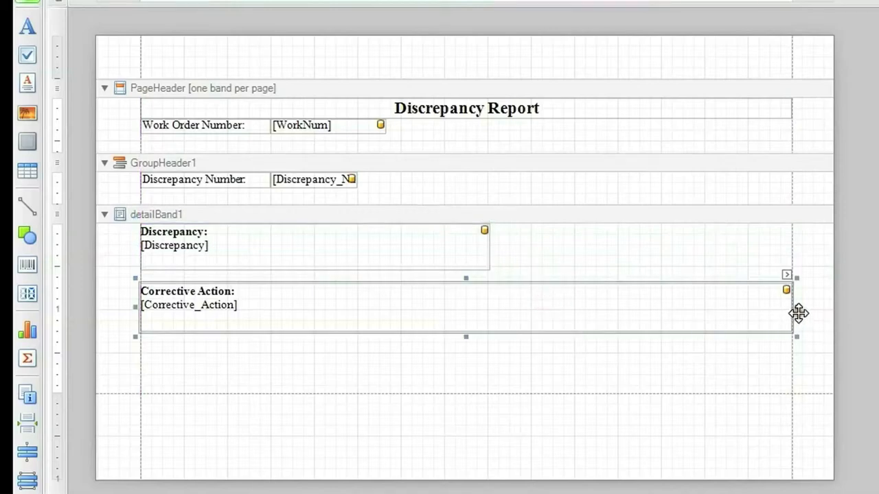
pyautogui.moveTo(796, 307); pyautogui.dragTo(578, 307)
pyautogui.click(448, 252)
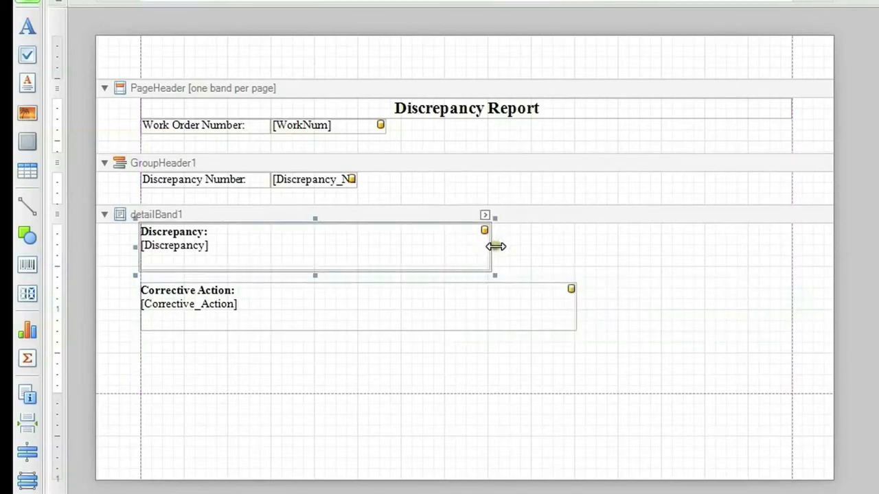
pyautogui.moveTo(492, 245); pyautogui.dragTo(576, 254)
pyautogui.click(632, 285)
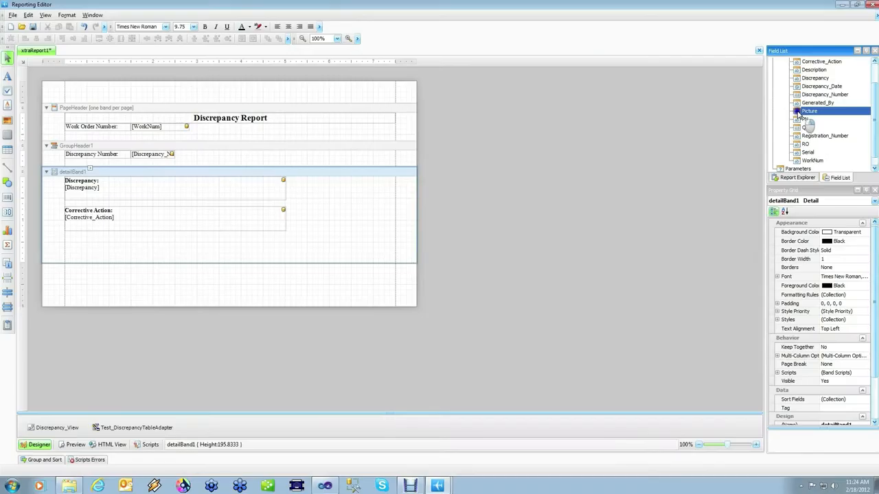
# Add the Picture field as a Picture Box beside the Discrepancy box, extending to the right margin and down to the Corrective Action box's bottom.
pyautogui.moveTo(697, 210); pyautogui.dragTo(338, 203)
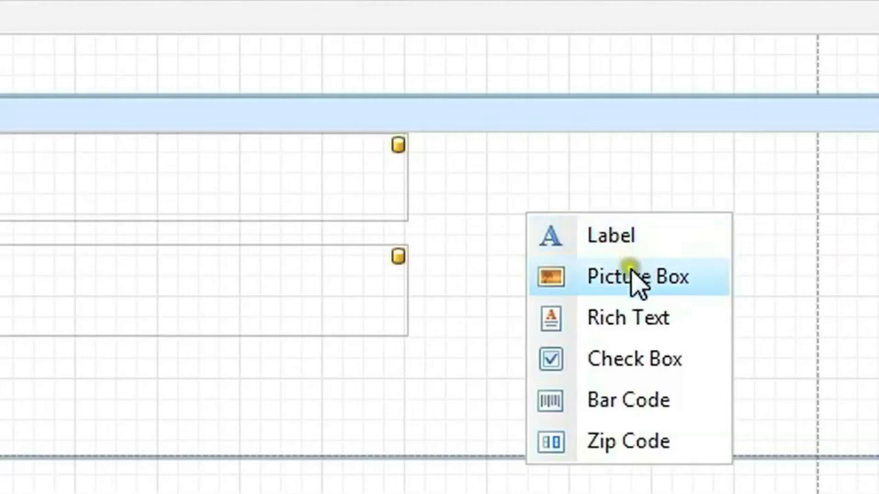
pyautogui.click(630, 278)
pyautogui.moveTo(591, 232); pyautogui.dragTo(482, 166)
pyautogui.moveTo(582, 153); pyautogui.dragTo(797, 152)
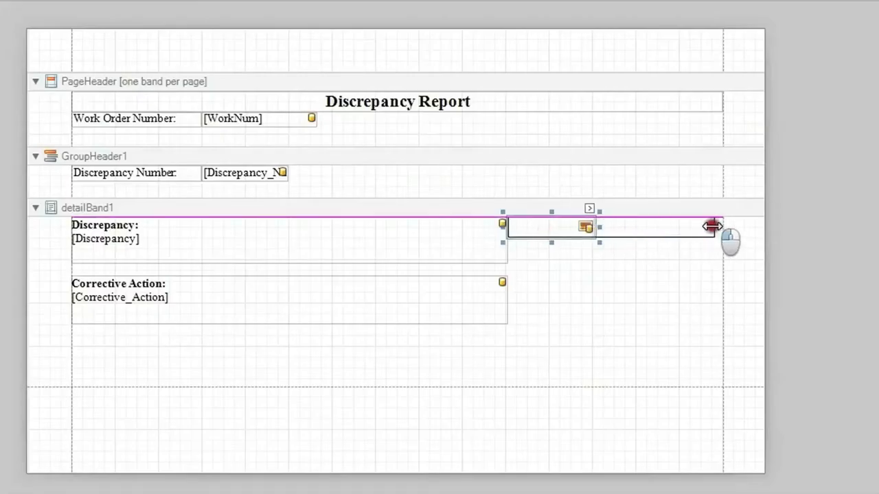
pyautogui.moveTo(711, 226); pyautogui.dragTo(719, 227)
pyautogui.moveTo(617, 243); pyautogui.dragTo(613, 326)
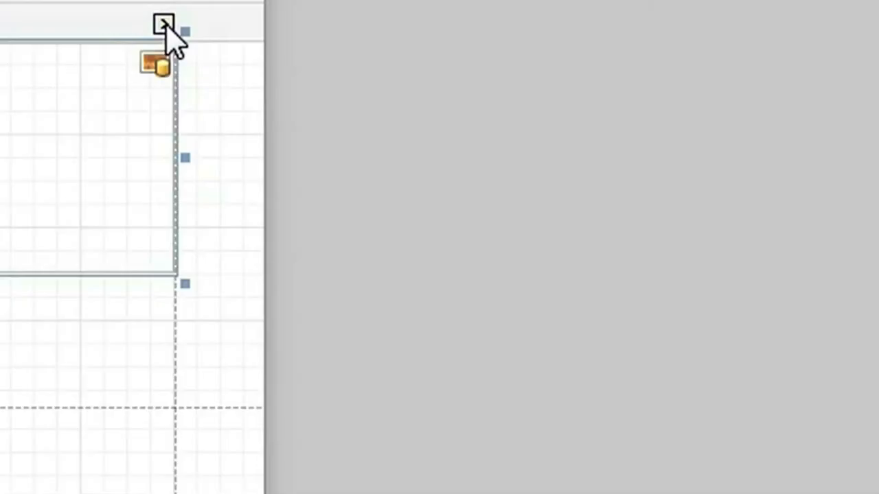
# Set the picture box's sizing to Zoom Image.
pyautogui.click(163, 25)
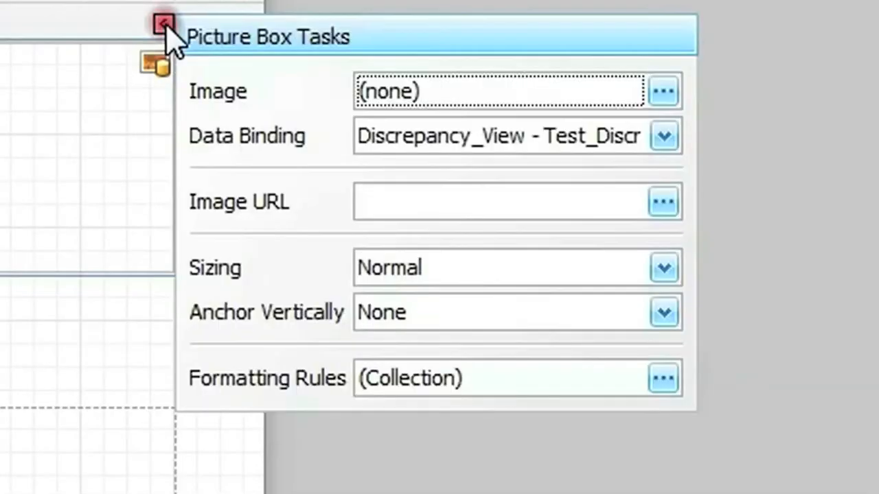
pyautogui.click(665, 271)
pyautogui.click(443, 422)
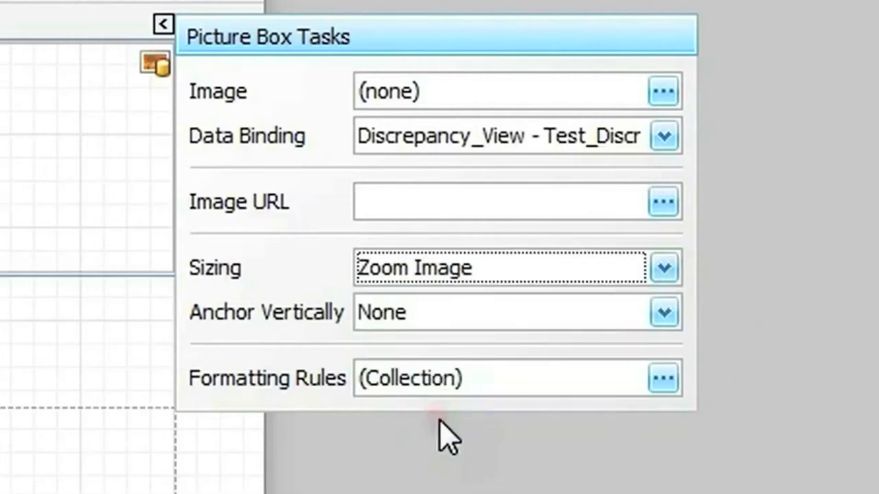
pyautogui.click(163, 26)
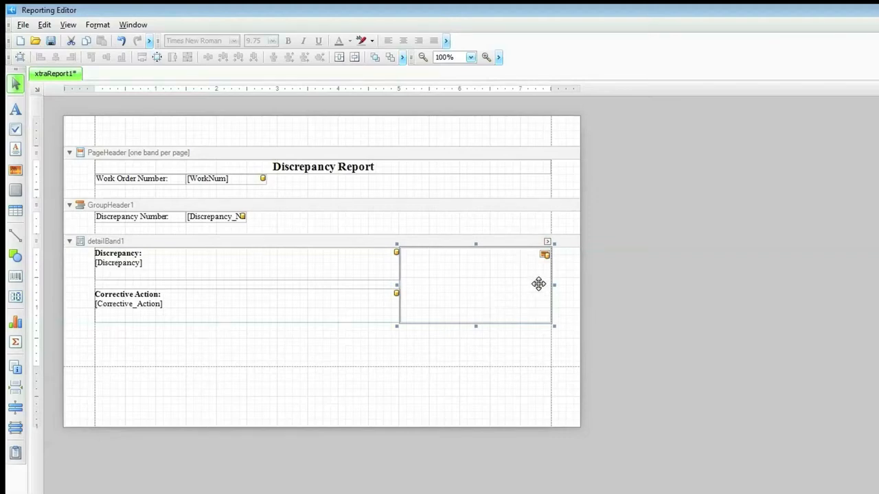
# Shorten the detail band and draw a horizontal line from margin to margin below the Corrective Action box.
pyautogui.moveTo(453, 364); pyautogui.dragTo(459, 348)
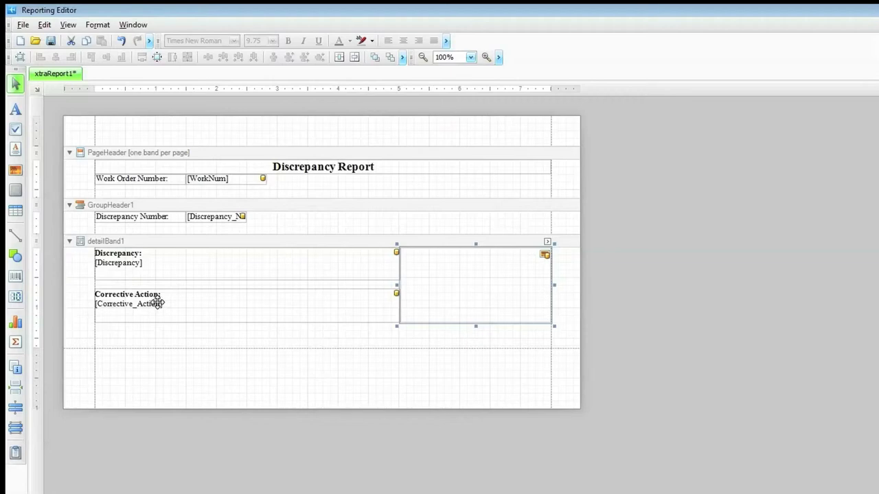
pyautogui.click(15, 235)
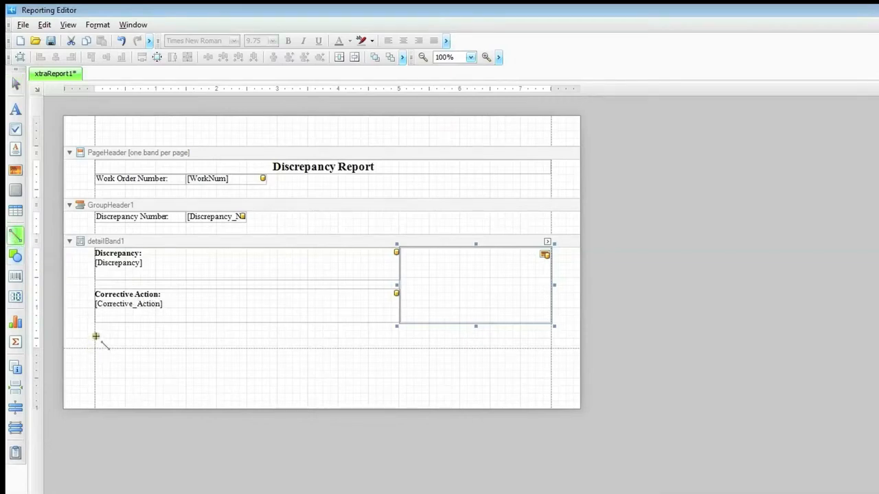
pyautogui.moveTo(95, 336); pyautogui.dragTo(550, 335)
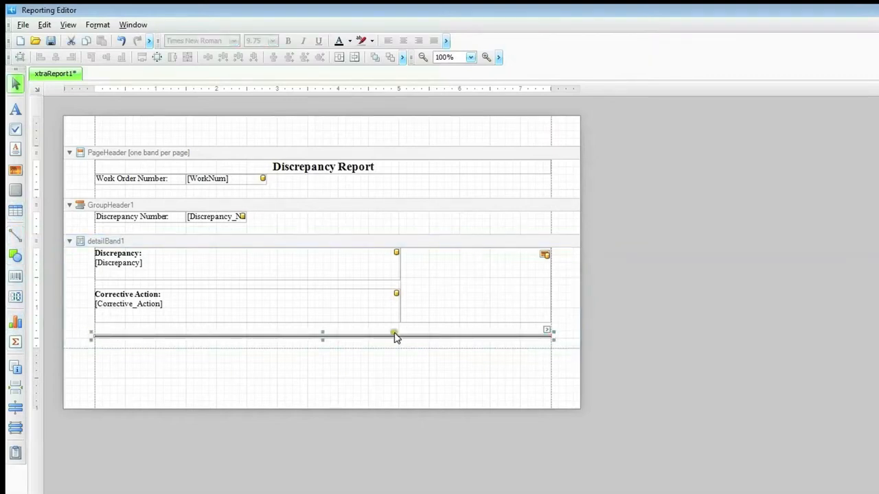
# Shorten the detail band so it ends just below the horizontal line, and preview the report's repeated discrepancy entries.
pyautogui.moveTo(413, 349); pyautogui.dragTo(416, 343)
pyautogui.click(412, 377)
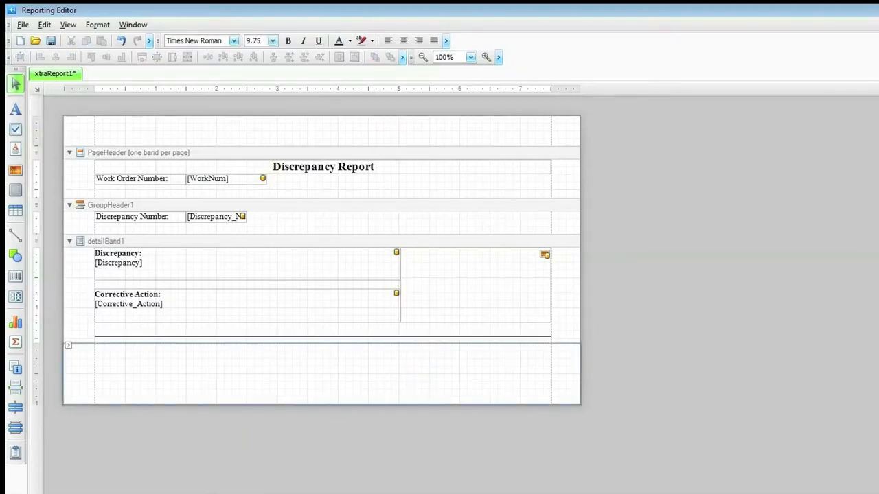
pyautogui.press('F5')
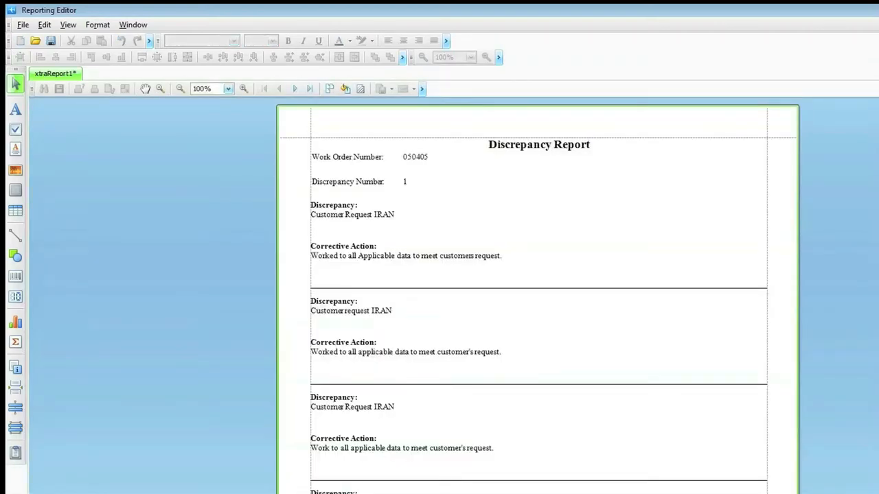
pyautogui.scroll(-10, 710, 390)
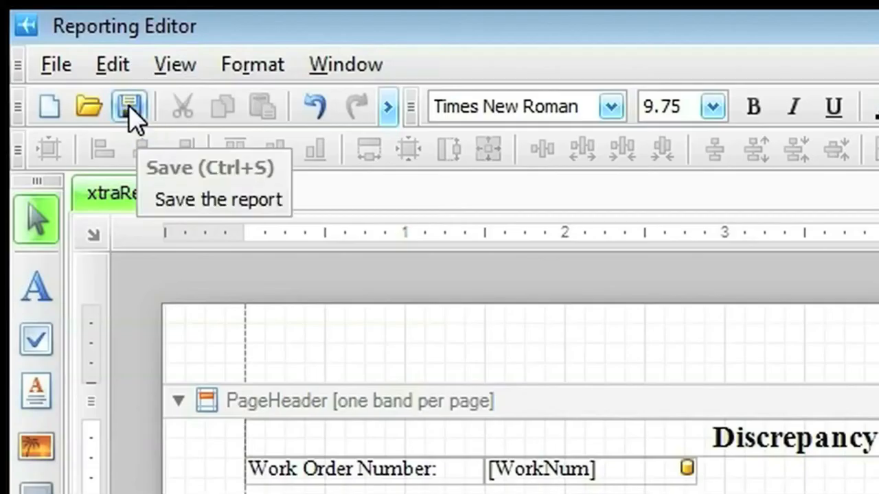
# Save the report as Test Discrepancy in the Work Order section, using view Test_Discrepancy, qualifier =, filter field WorkNum, and marked as not a router.
pyautogui.click(128, 105)
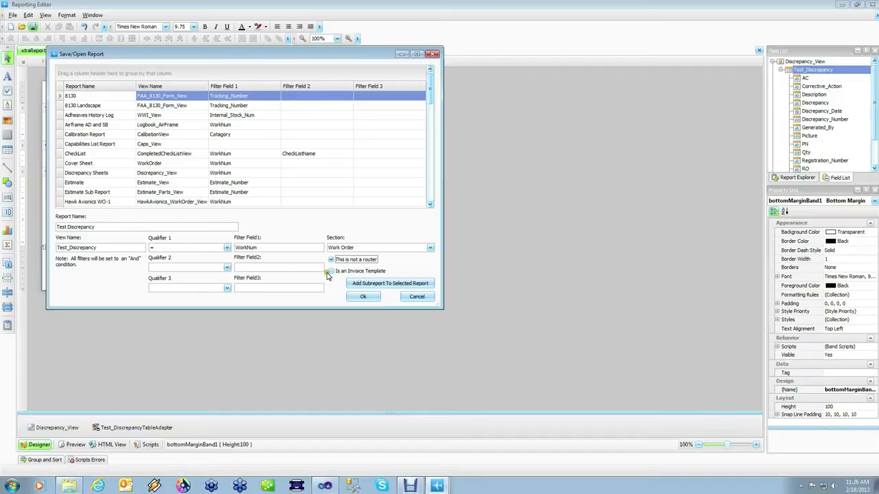
pyautogui.click(362, 300)
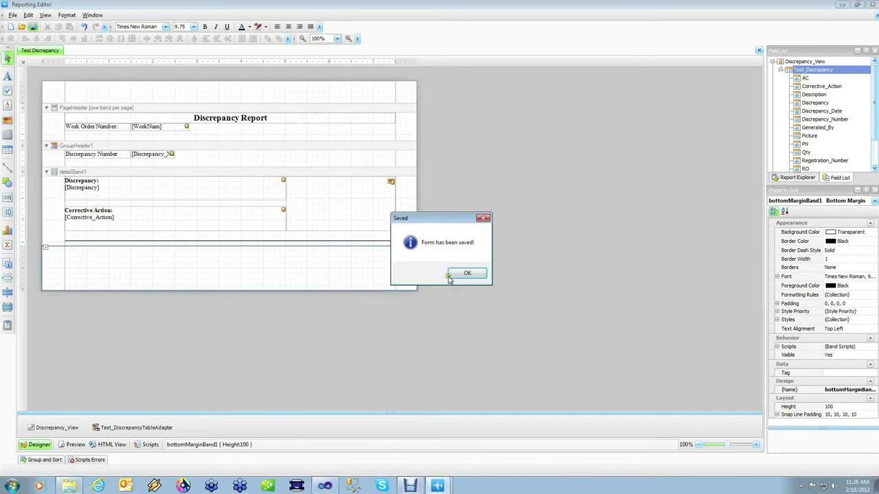
pyautogui.click(467, 274)
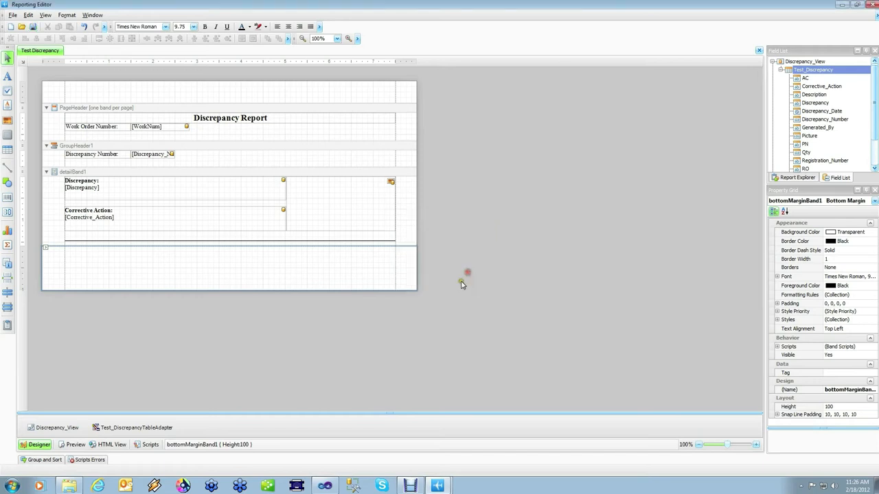